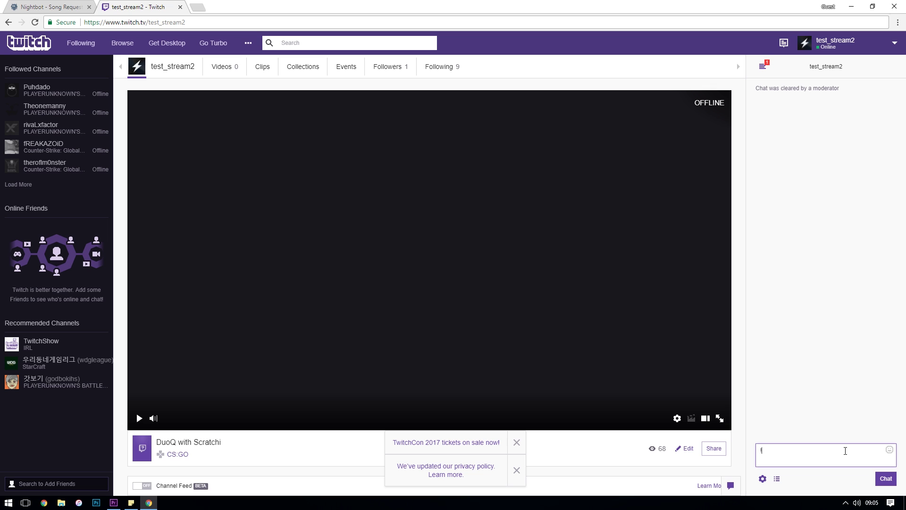
Request two songs in Twitch chat: one by pasted YouTube link and 'wiz khalifa see you again'
{"action": "type", "text": "songrequest"}
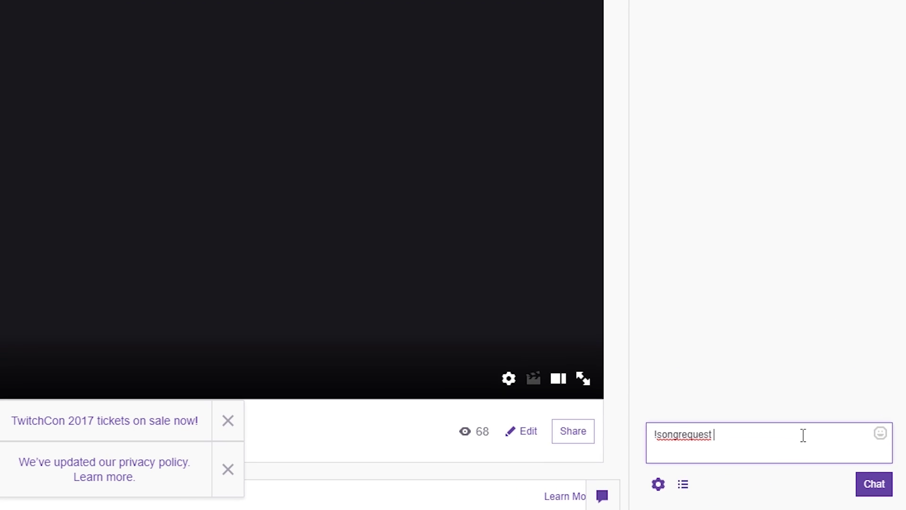
{"action": "type", "text": "https://www.youtube.com/watch?v=cuev06W0B-g"}
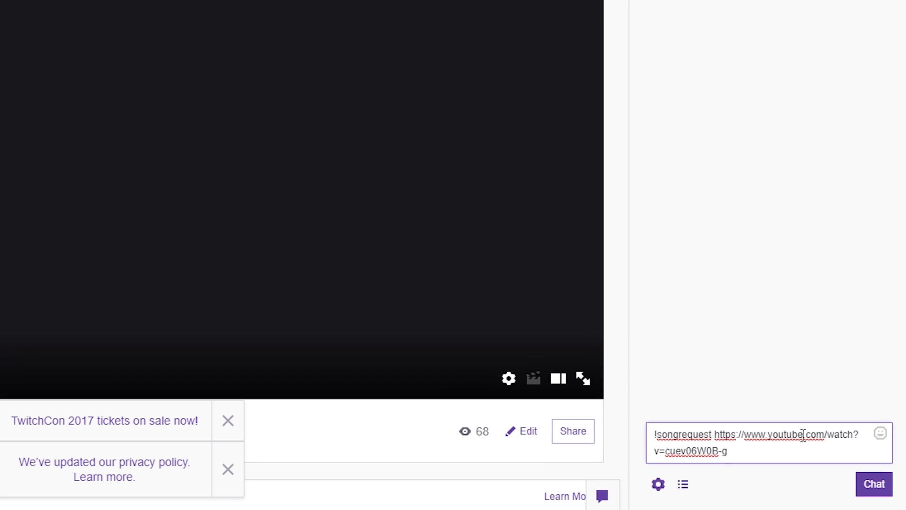
{"action": "key", "text": "ctrl+z"}
{"action": "type", "text": "wiz khalifa "}
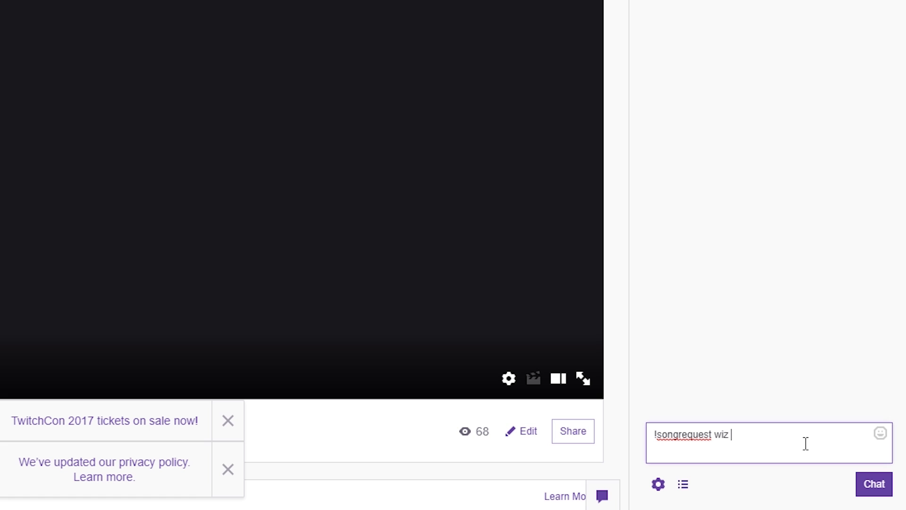
{"action": "type", "text": "see you agai"}
{"action": "type", "text": "n"}
{"action": "key", "text": "Return"}
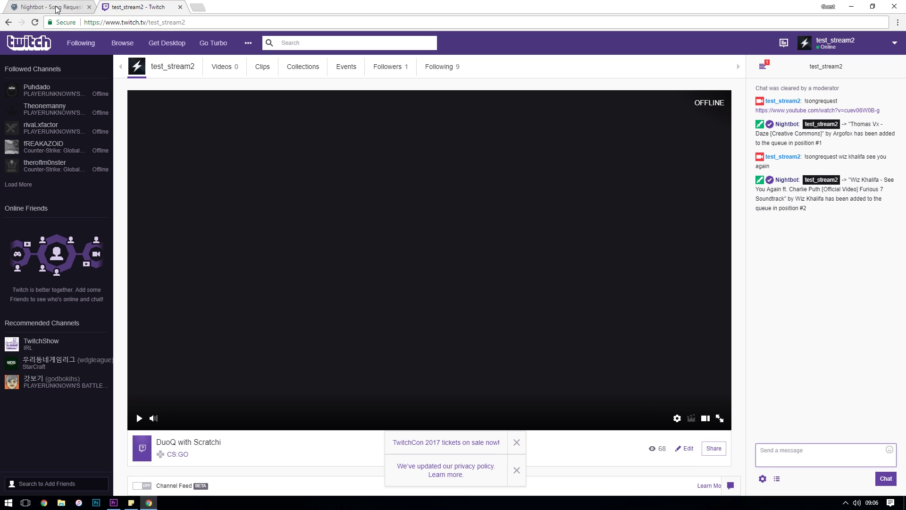
Switch to the 'Nightbot - Song Requests' browser tab
{"action": "left_click", "coordinate": [49, 7]}
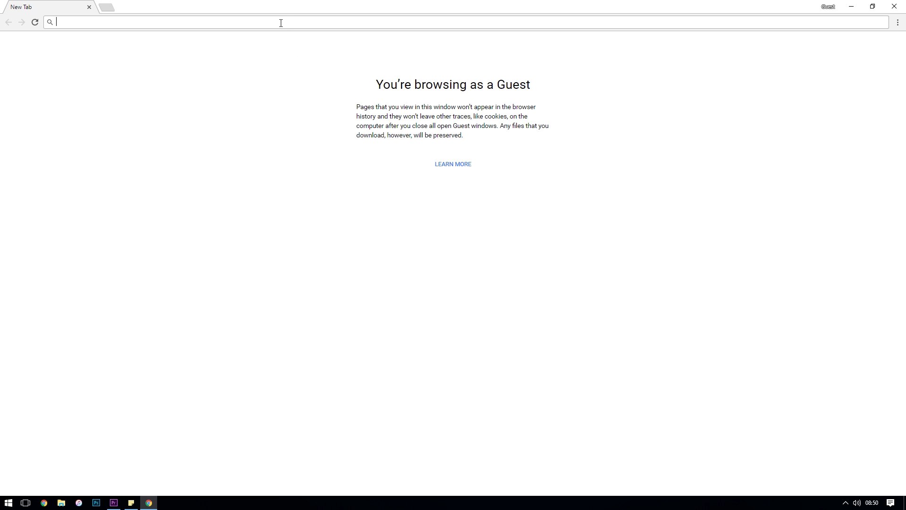
Load nightbot.tv and choose to log in with Twitch
{"action": "type", "text": "ghtbot.tv"}
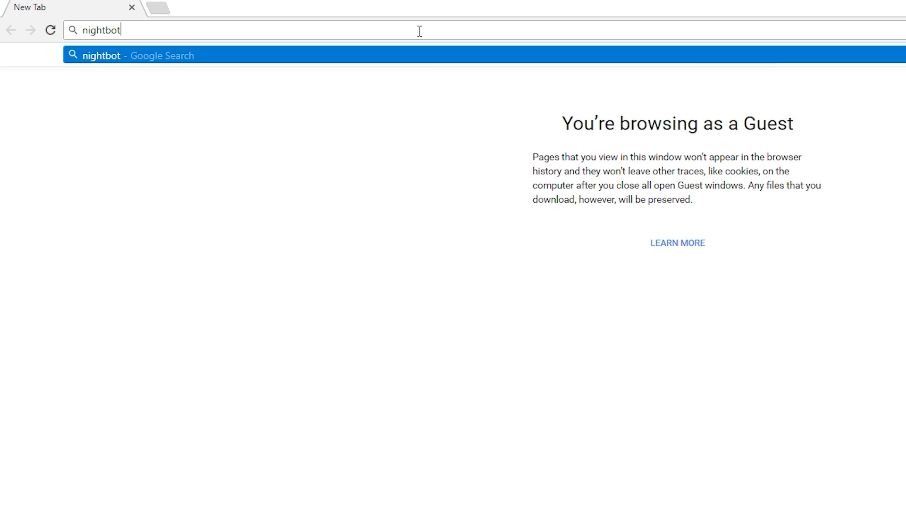
{"action": "key", "text": "Return"}
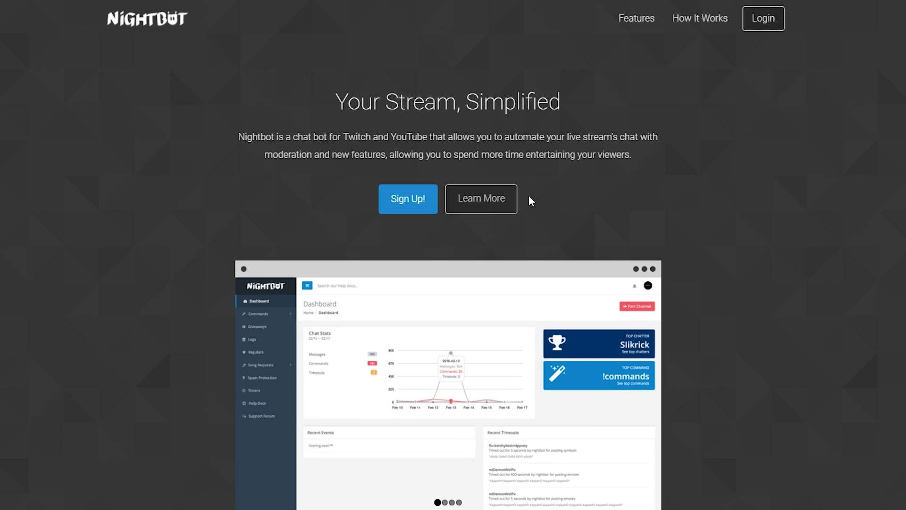
{"action": "left_click", "coordinate": [763, 18]}
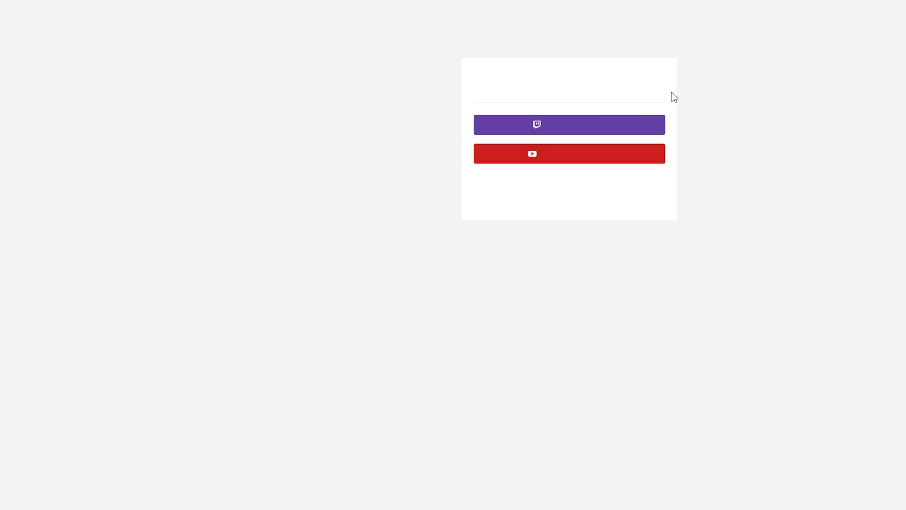
{"action": "left_click", "coordinate": [550, 125]}
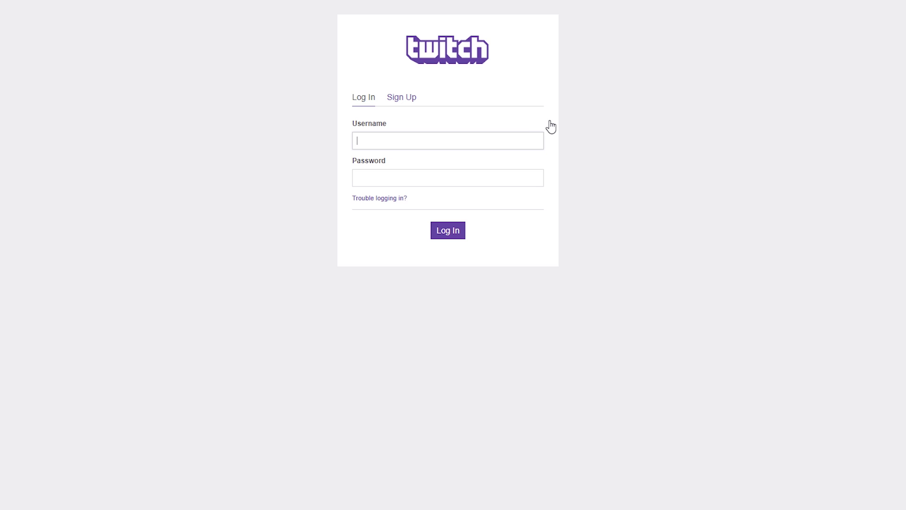
Enter the Twitch username and password, log in, and authorize Nightbot
{"action": "type", "text": "test_stream2"}
{"action": "key", "text": "Tab"}
{"action": "key", "text": "ctrl+v"}
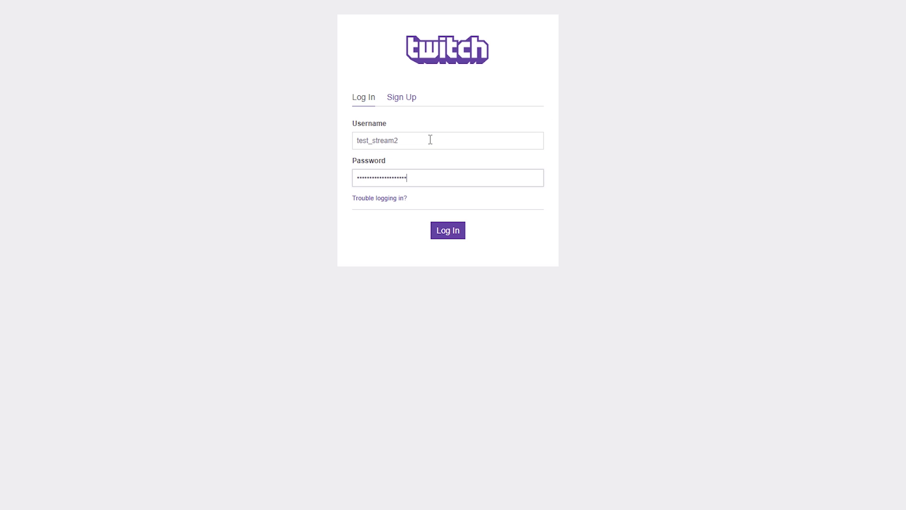
{"action": "left_click", "coordinate": [445, 229]}
{"action": "left_click", "coordinate": [435, 186]}
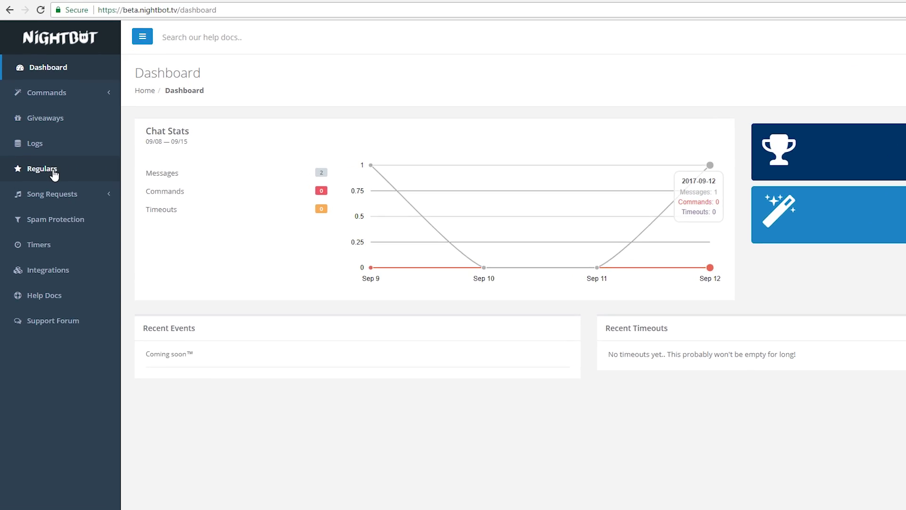
Open the AutoDJ Song Requests page, pause the playing song, then open and cancel Request Song
{"action": "left_click", "coordinate": [49, 181]}
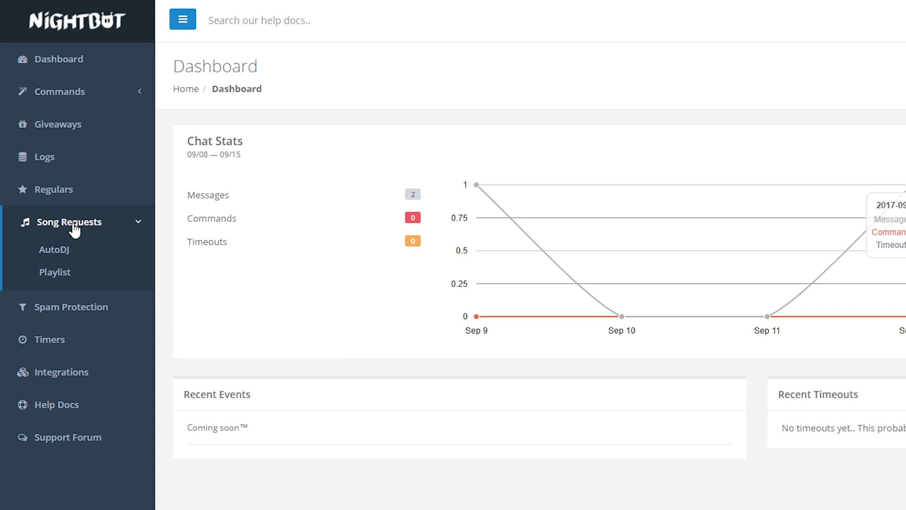
{"action": "left_click", "coordinate": [65, 253]}
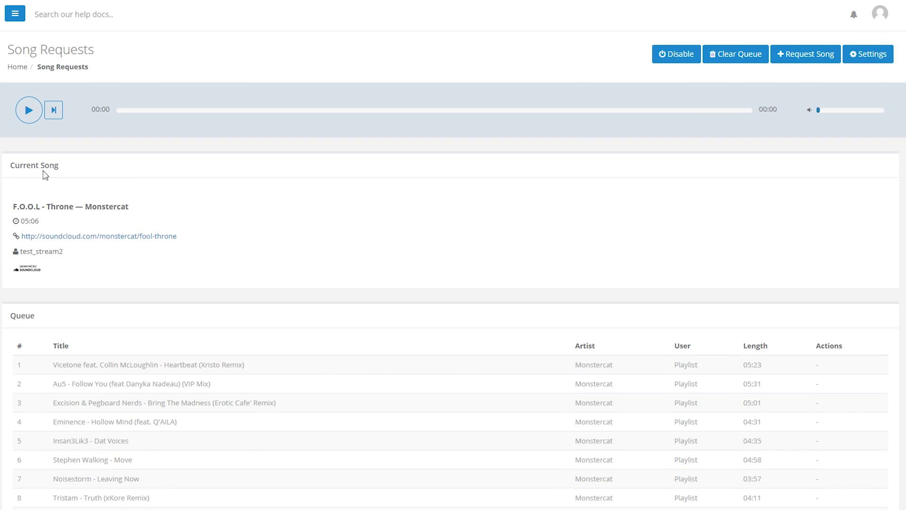
{"action": "left_click", "coordinate": [28, 118]}
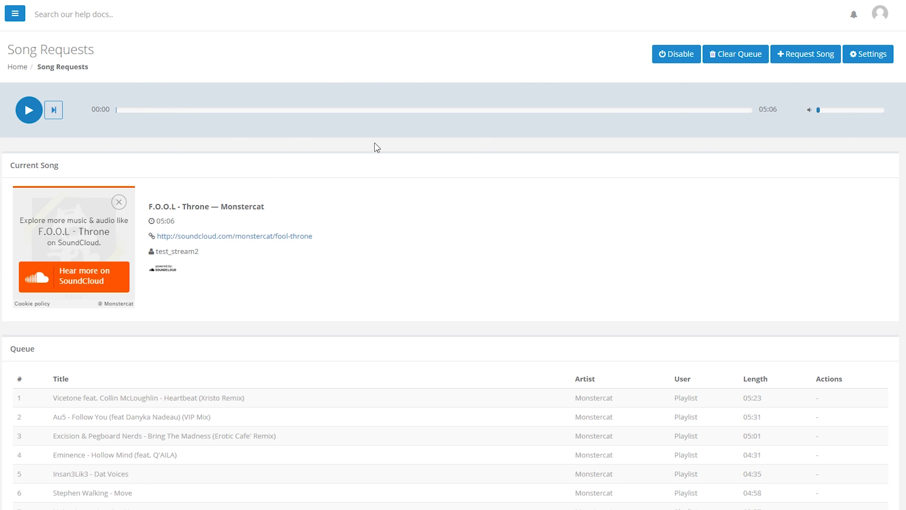
{"action": "scroll", "coordinate": [265, 387], "scroll_direction": "down", "scroll_amount": 5}
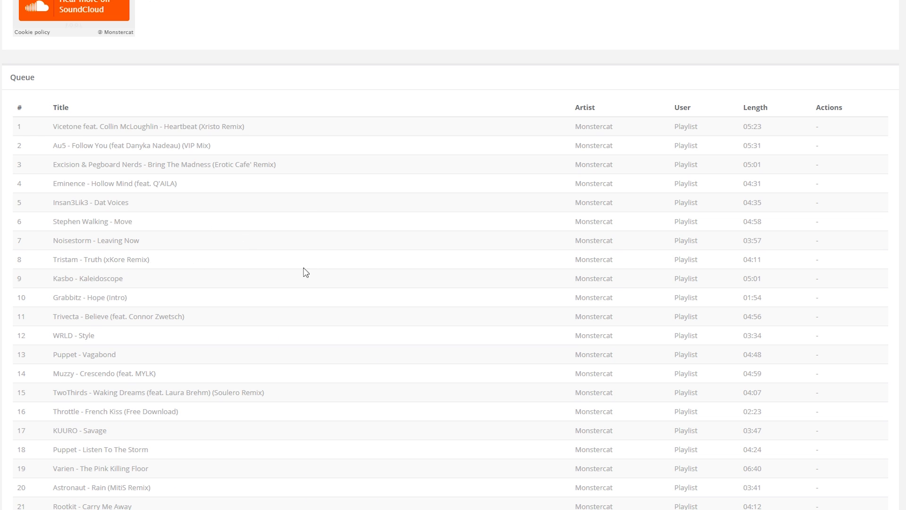
{"action": "scroll", "coordinate": [306, 271], "scroll_direction": "up", "scroll_amount": 5}
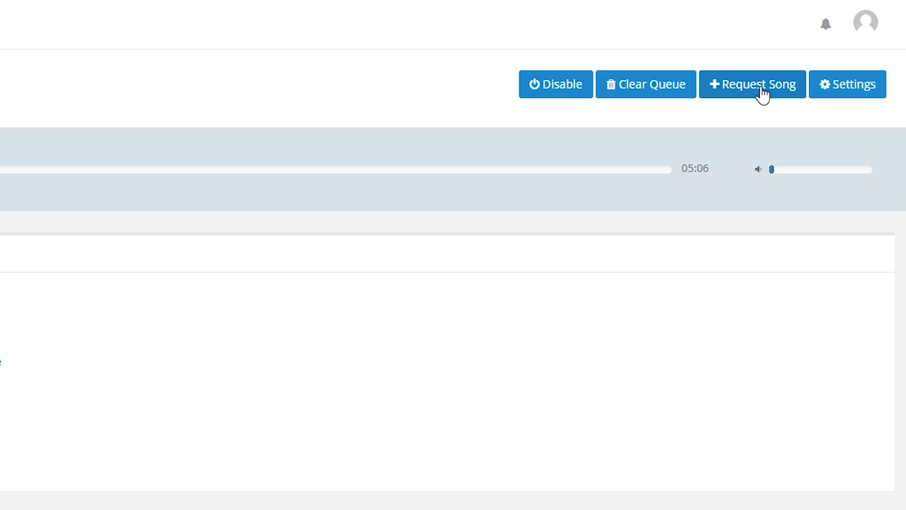
{"action": "left_click", "coordinate": [762, 90]}
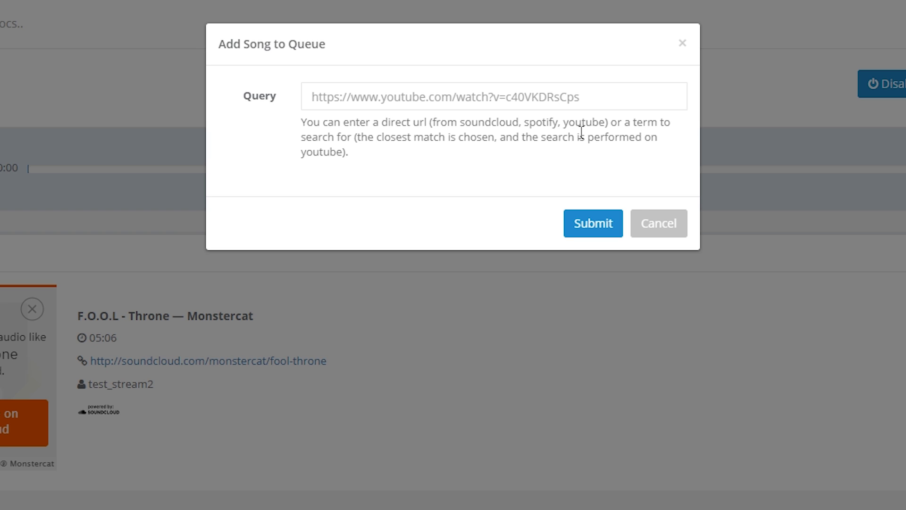
{"action": "left_click", "coordinate": [650, 227]}
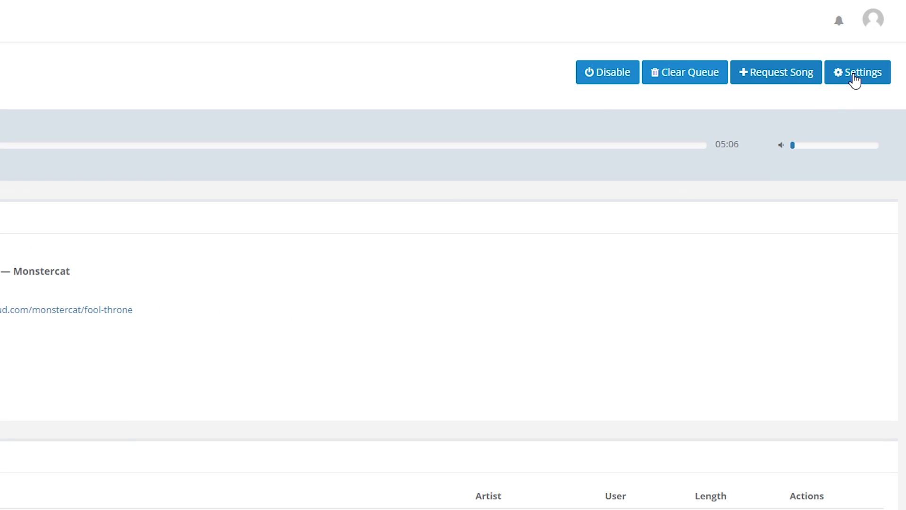
Open Song Request Settings and keep Userlevel Everyone with SoundCloud, Spotify and YouTube providers
{"action": "left_click", "coordinate": [845, 83]}
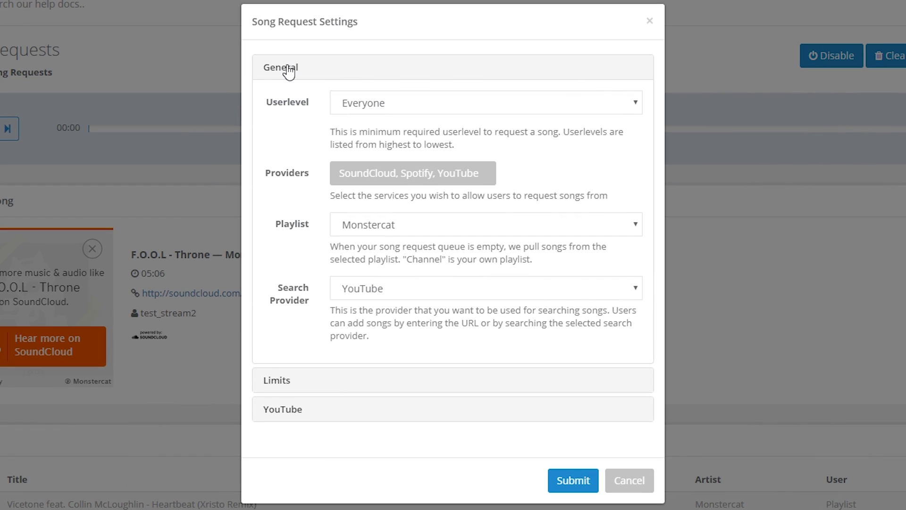
{"action": "left_click", "coordinate": [289, 70]}
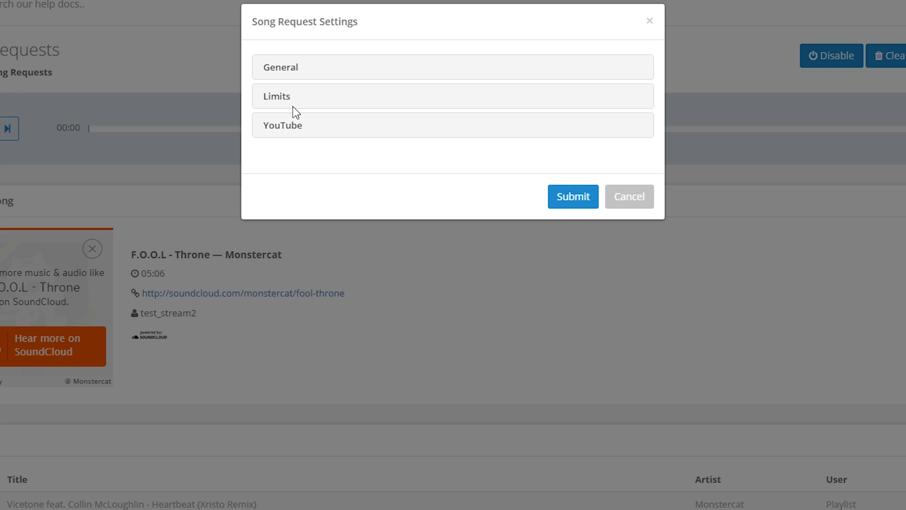
{"action": "left_click", "coordinate": [294, 70]}
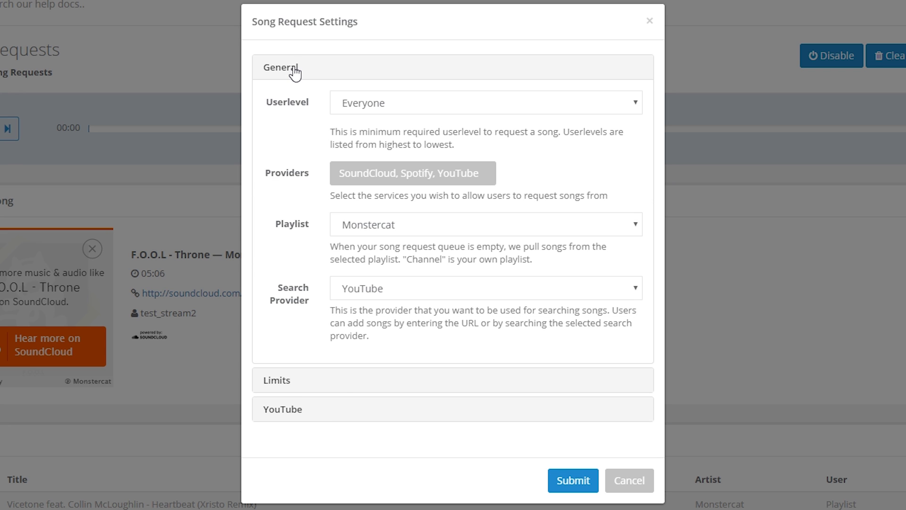
{"action": "left_click", "coordinate": [421, 102]}
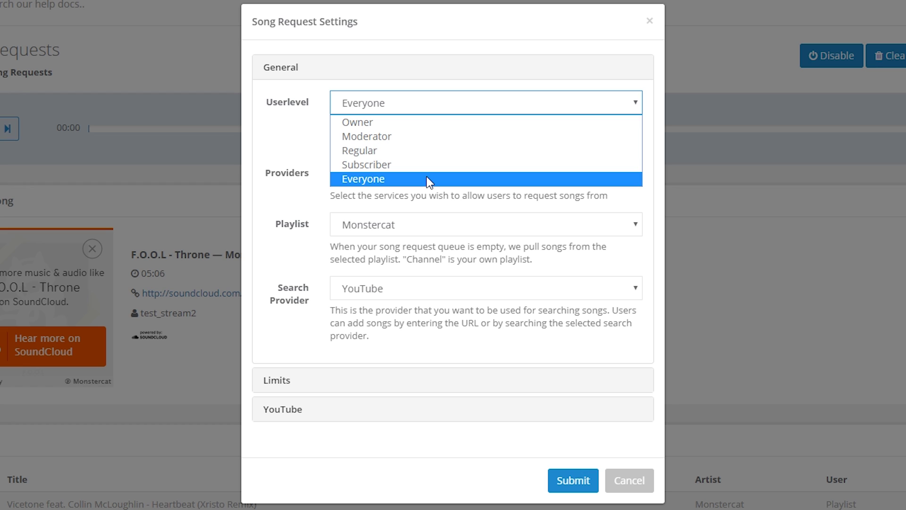
{"action": "left_click", "coordinate": [426, 180]}
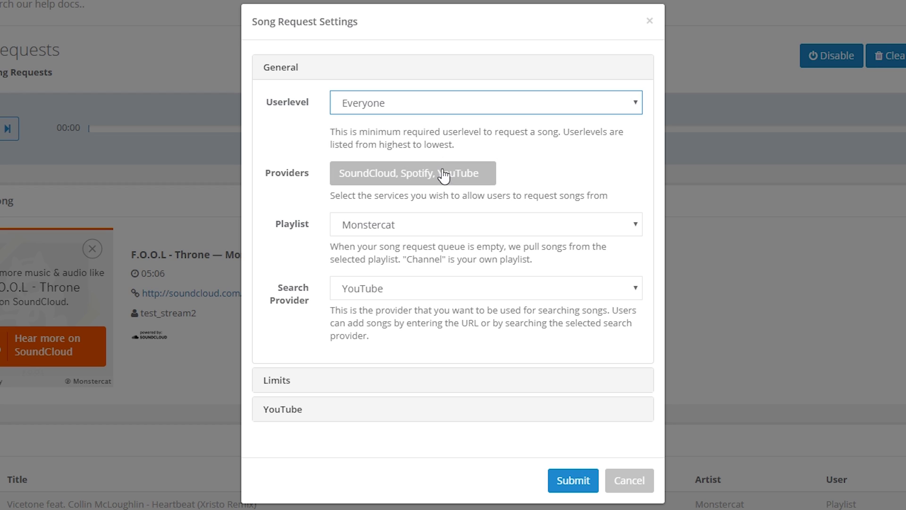
{"action": "left_click", "coordinate": [439, 182]}
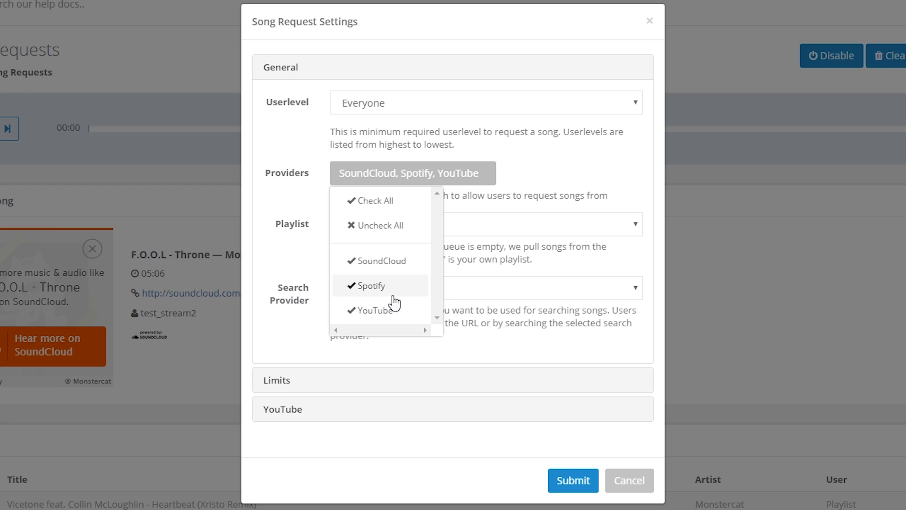
{"action": "left_click", "coordinate": [517, 171]}
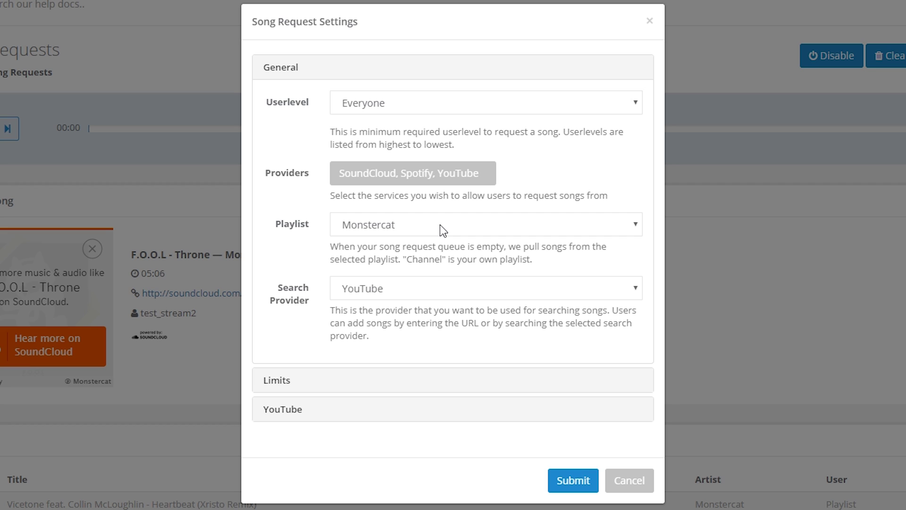
Choose Monstercat as the fallback playlist and keep YouTube as the search provider
{"action": "left_click", "coordinate": [441, 226]}
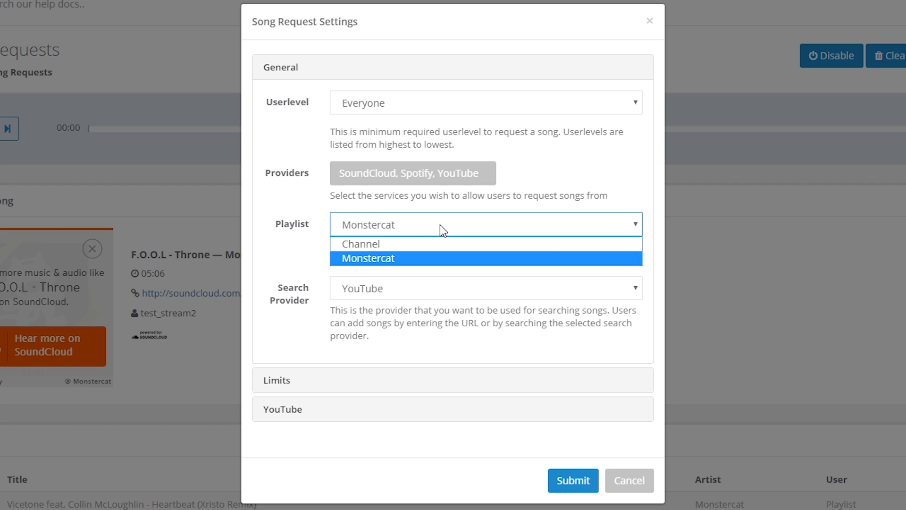
{"action": "left_click", "coordinate": [434, 260]}
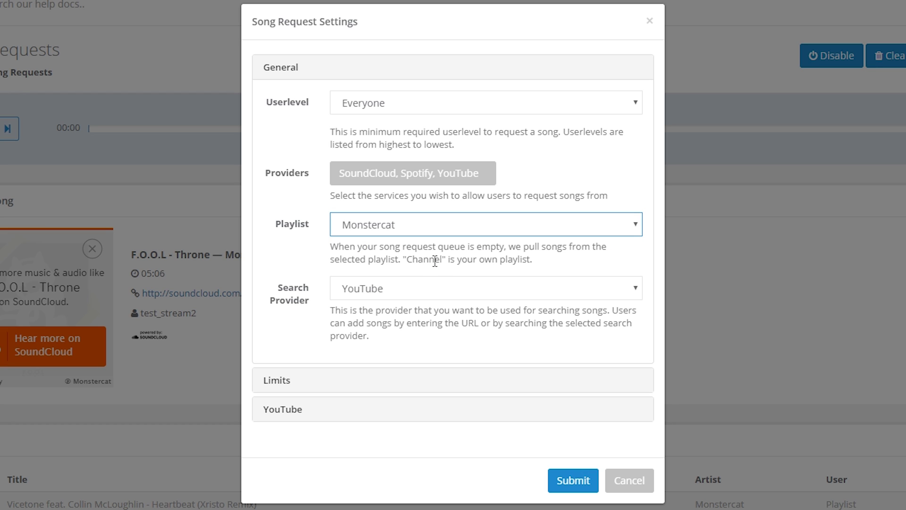
{"action": "left_click", "coordinate": [435, 289]}
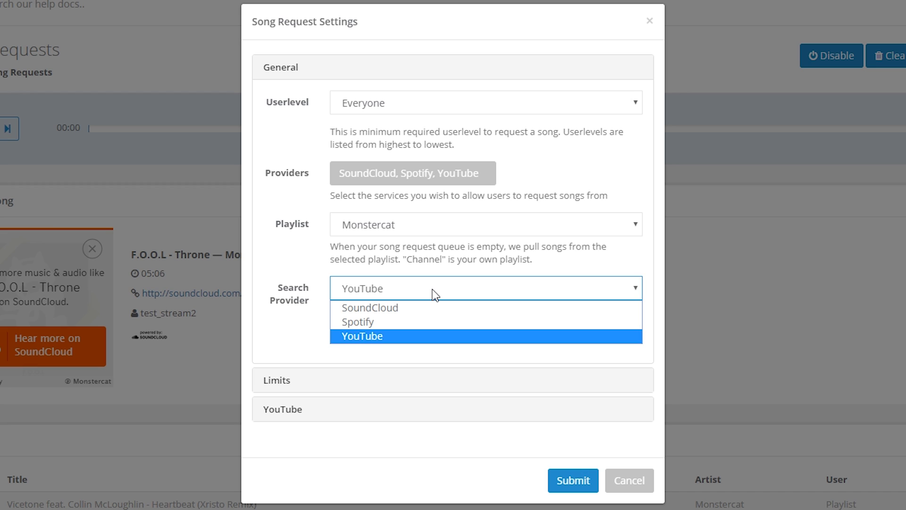
{"action": "left_click", "coordinate": [435, 295]}
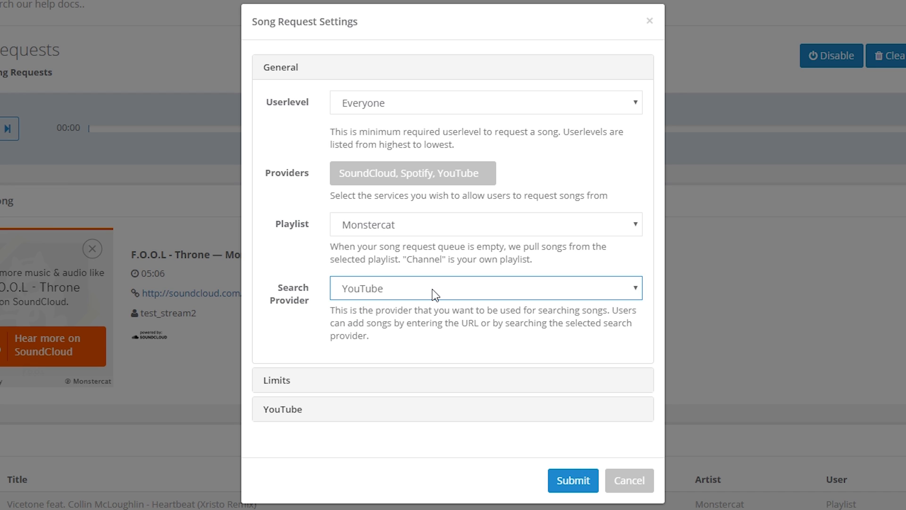
Set limits: queue length 100, Limit to Playlist off, 2 songs per user, Moderator exempt
{"action": "left_click", "coordinate": [332, 383]}
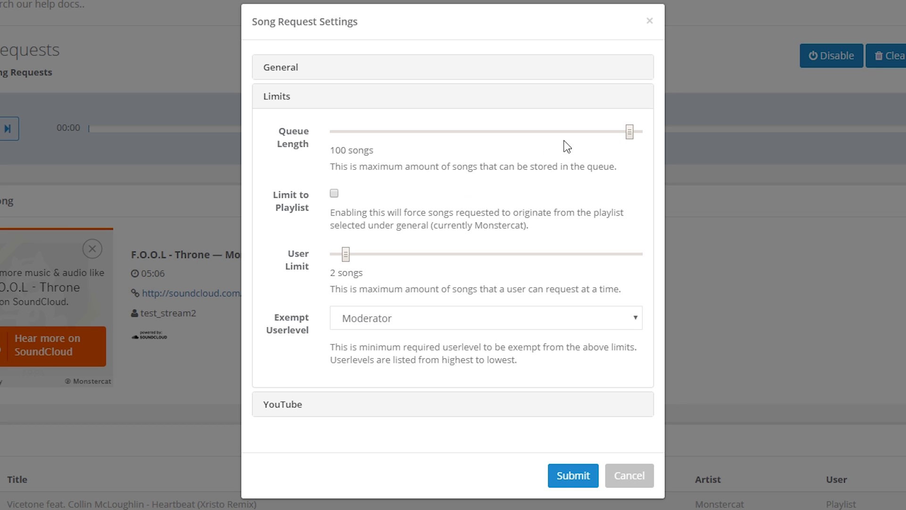
{"action": "mouse_move", "coordinate": [630, 133]}
{"action": "left_mouse_down"}
{"action": "mouse_move", "coordinate": [383, 135]}
{"action": "mouse_move", "coordinate": [647, 134]}
{"action": "left_mouse_up"}
{"action": "left_click", "coordinate": [334, 194]}
{"action": "left_click_drag", "start_coordinate": [454, 258], "coordinate": [395, 256]}
{"action": "left_click", "coordinate": [408, 323]}
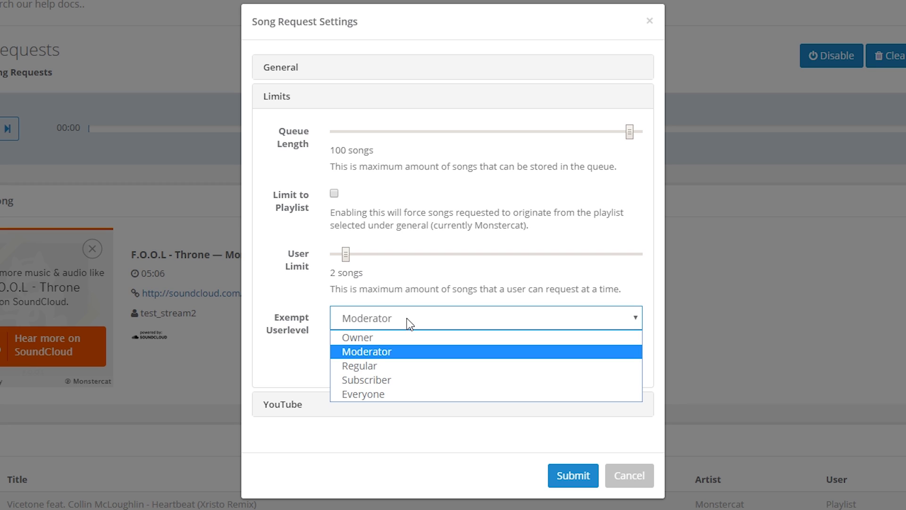
{"action": "left_click", "coordinate": [408, 323]}
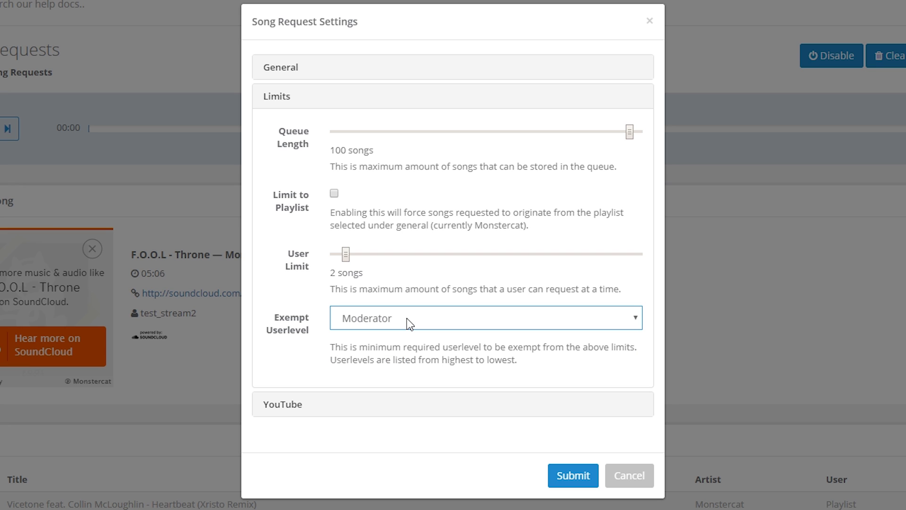
{"action": "left_click", "coordinate": [289, 410]}
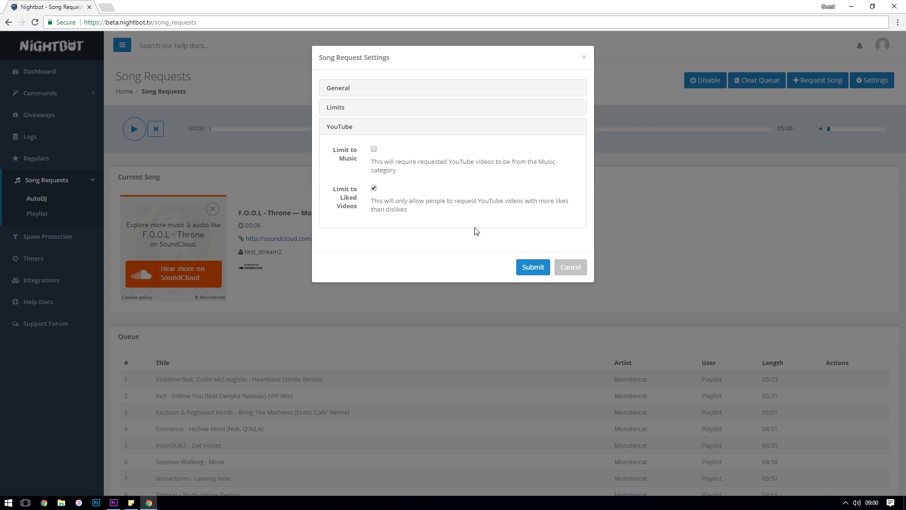
Submit the Song Request Settings dialog to save the changes
{"action": "left_click", "coordinate": [530, 267]}
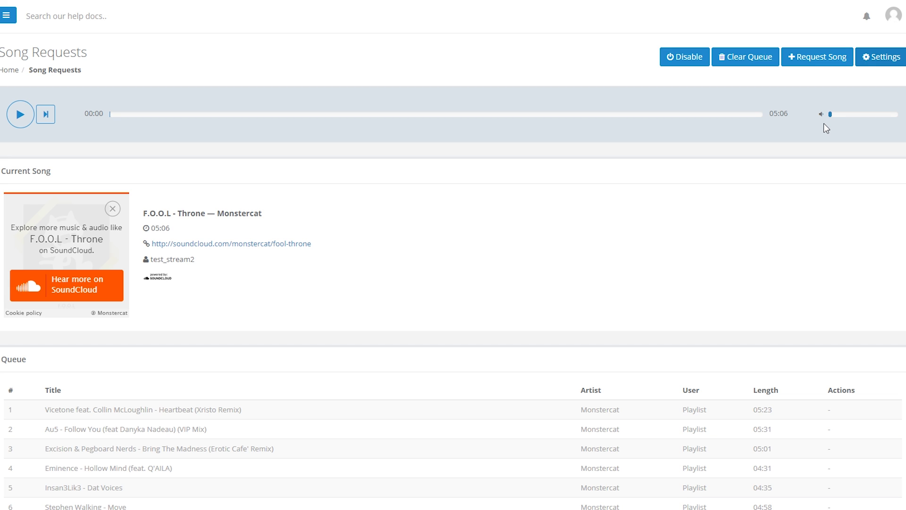
Scroll down to the Queue table of 21 Monstercat tracks
{"action": "scroll", "coordinate": [351, 376], "scroll_direction": "down", "scroll_amount": 6}
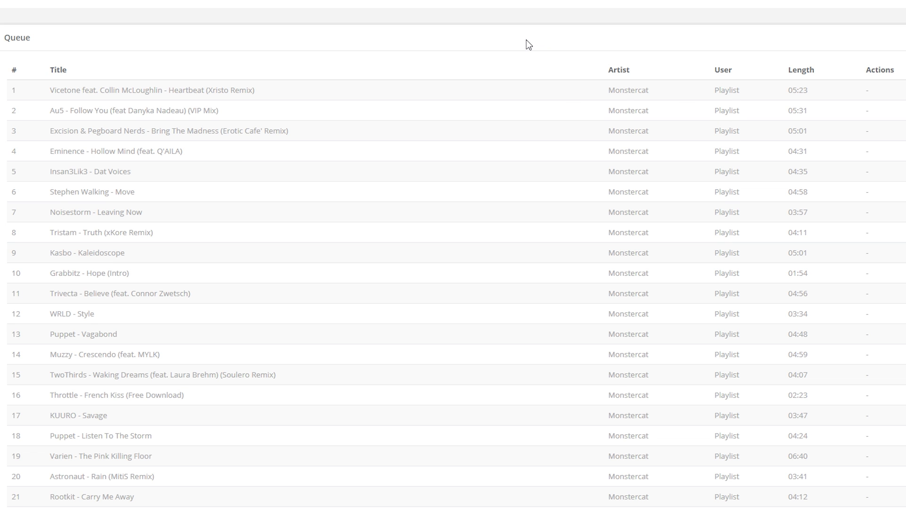
Open the Twitch channel page in a new browser tab
{"action": "key", "text": "ctrl+t"}
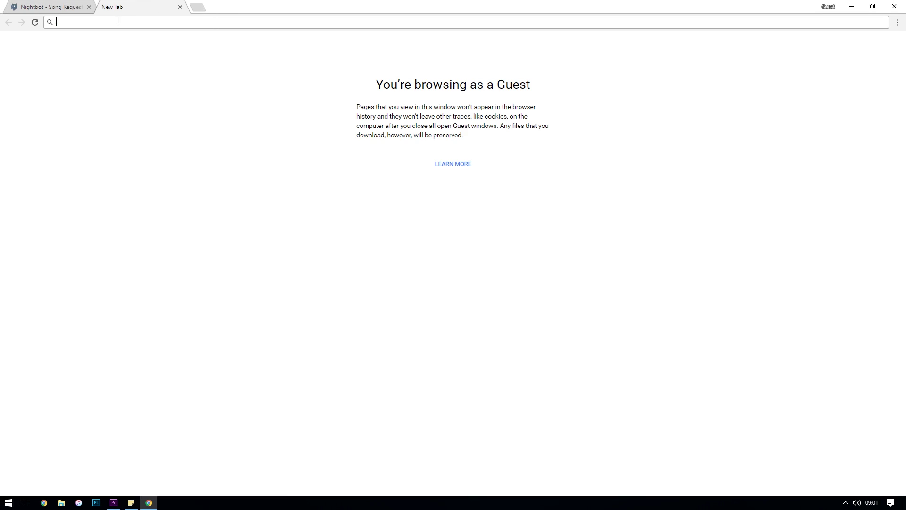
{"action": "type", "text": "twitch.tv/test_stream2"}
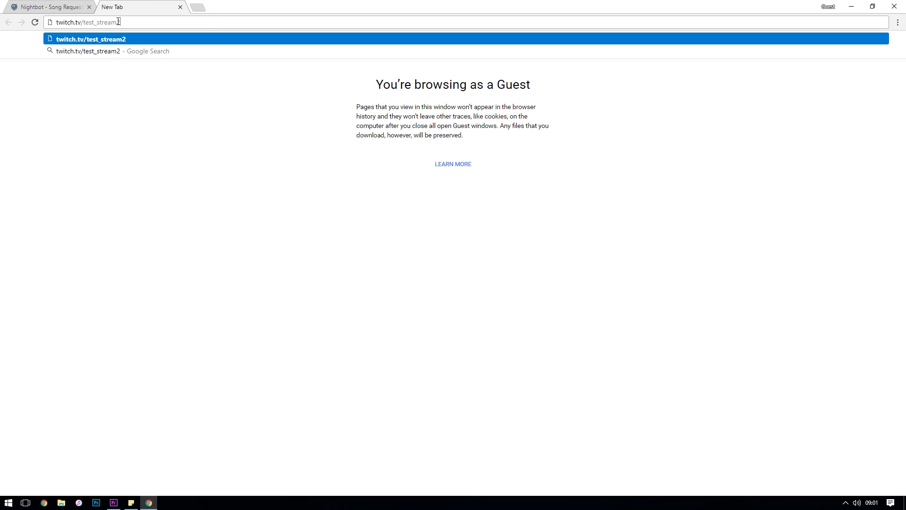
{"action": "key", "text": "Return"}
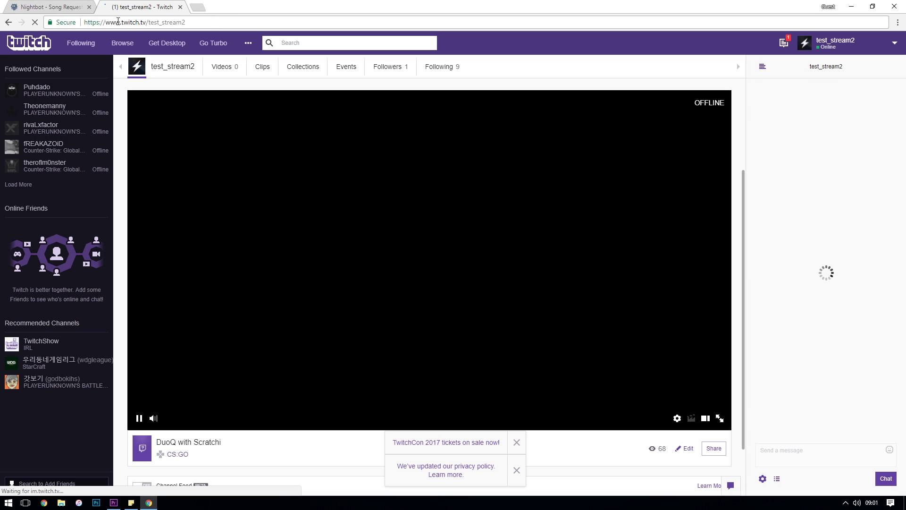
Post !songrequest with the pasted YouTube link in chat and return to the Nightbot queue
{"action": "left_click", "coordinate": [845, 451]}
{"action": "type", "text": "!s"}
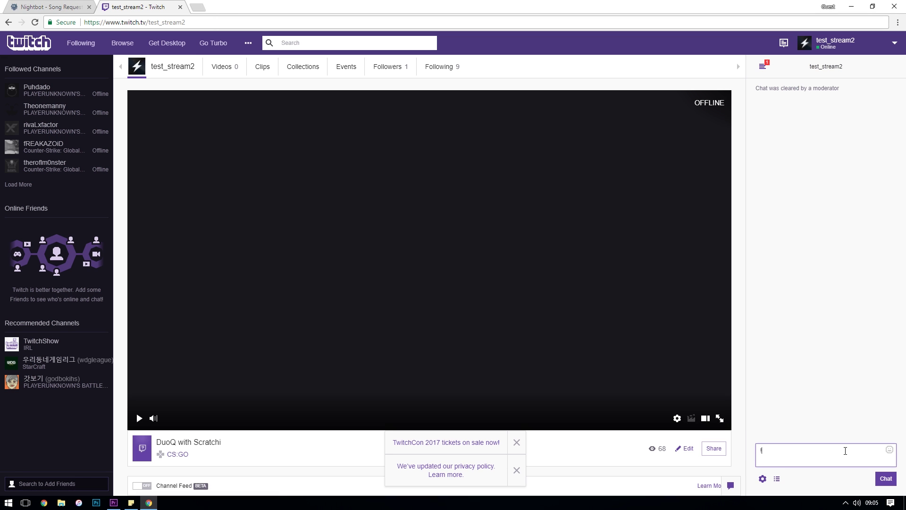
{"action": "type", "text": "ongrequest"}
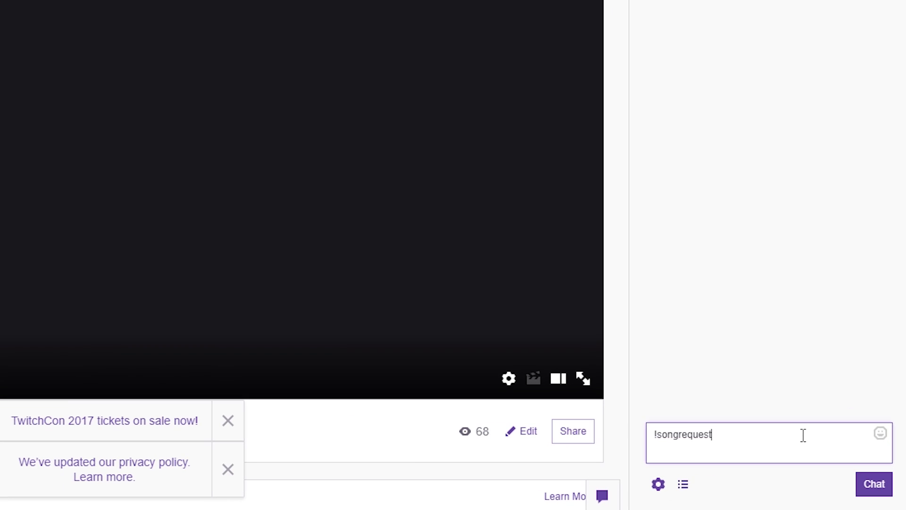
{"action": "type", "text": "https://www.youtube.com/watch?v=cuev06W0B-g"}
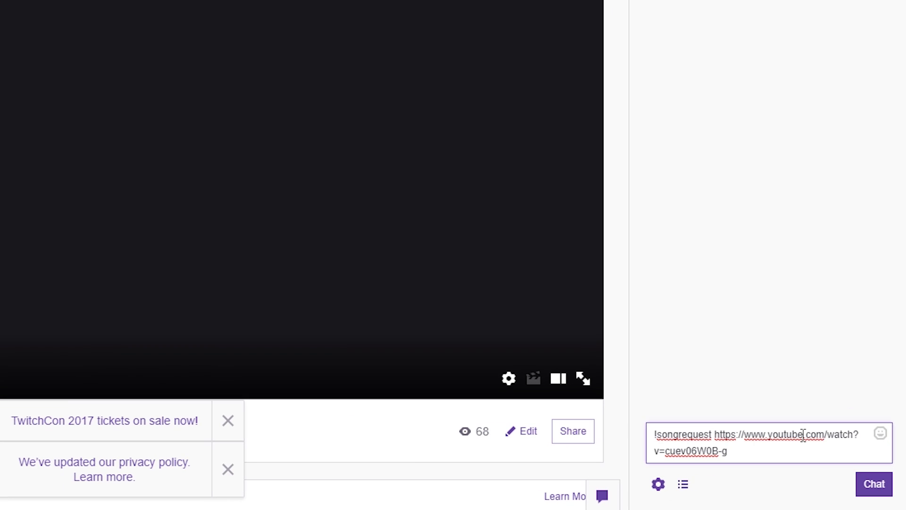
{"action": "key", "text": "Return"}
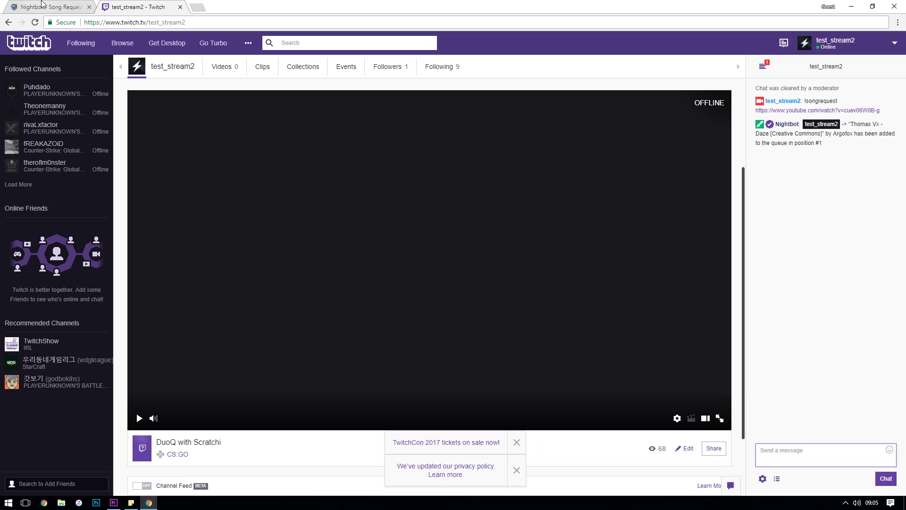
{"action": "left_click", "coordinate": [47, 7]}
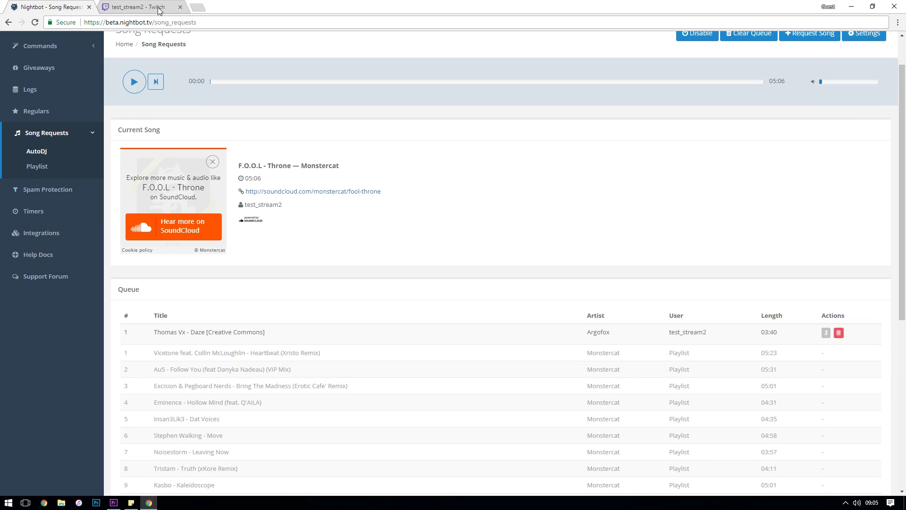
Request Wiz Khalifa's See You Again in Twitch chat with !songrequest, then return to Nightbot
{"action": "key", "text": "ctrl+Tab"}
{"action": "left_click", "coordinate": [821, 454]}
{"action": "type", "text": "!so"}
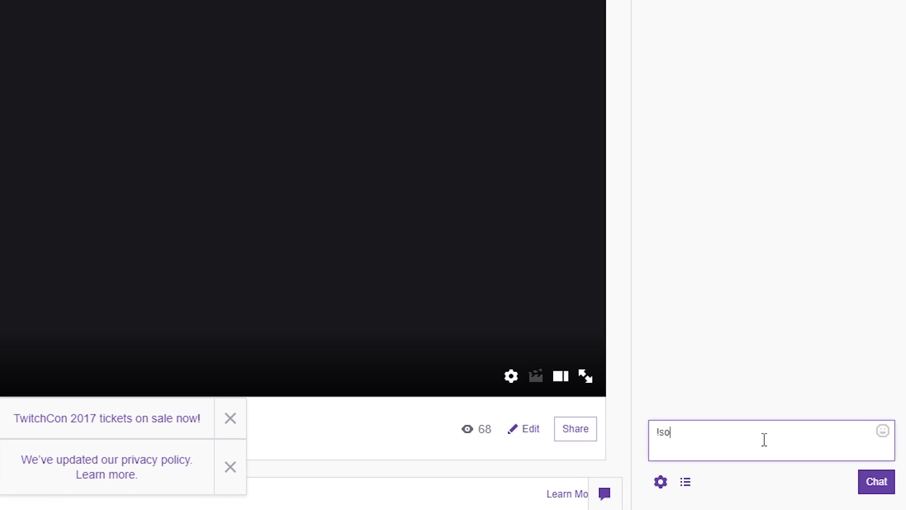
{"action": "type", "text": "ngrequest "}
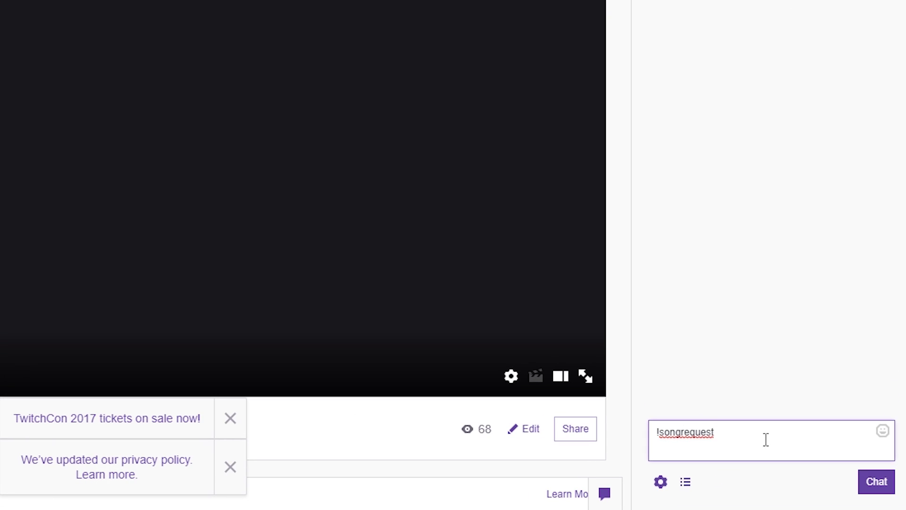
{"action": "type", "text": "wiz khalifa see you again"}
{"action": "key", "text": "Return"}
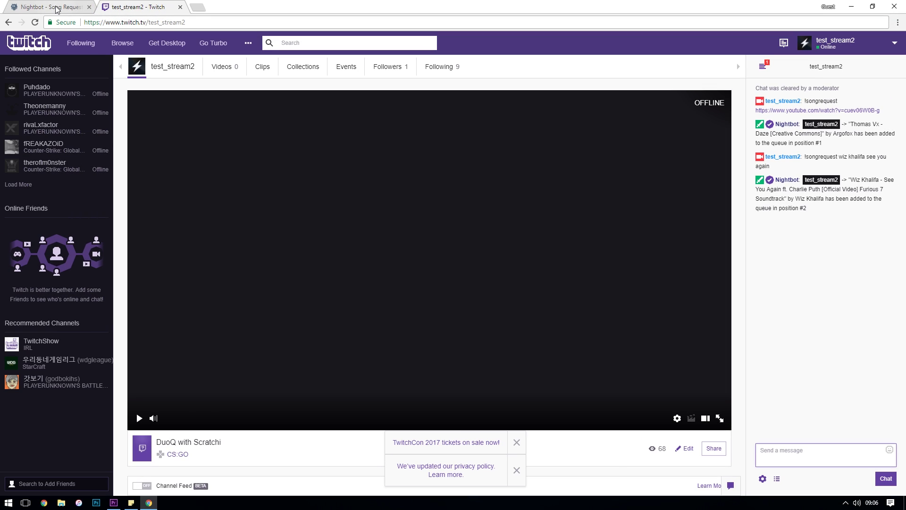
{"action": "left_click", "coordinate": [56, 8]}
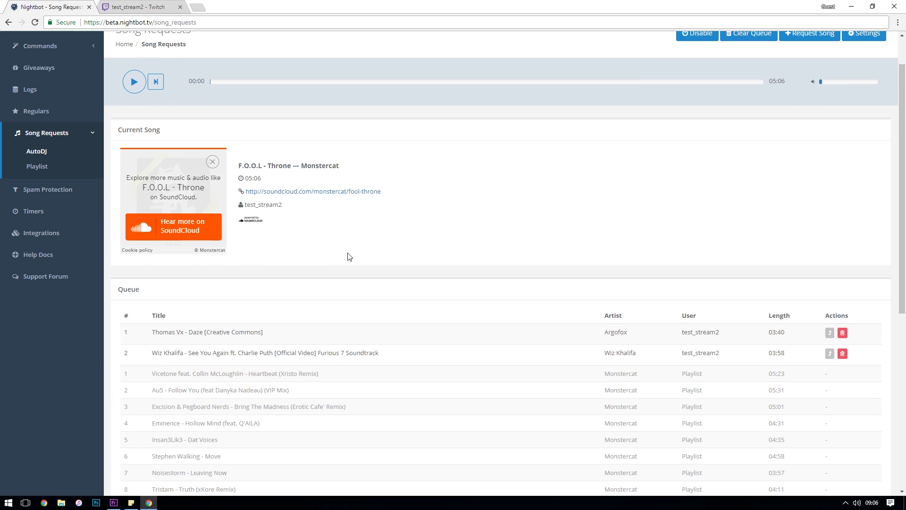
Change the song request fallback playlist from Monstercat to Channel and submit the settings
{"action": "scroll", "coordinate": [441, 243], "scroll_direction": "up", "scroll_amount": 1}
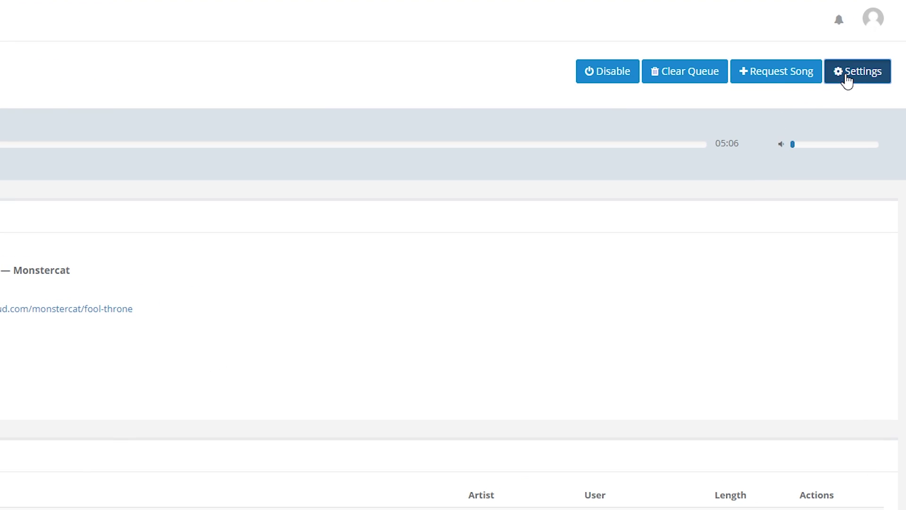
{"action": "left_click", "coordinate": [854, 84]}
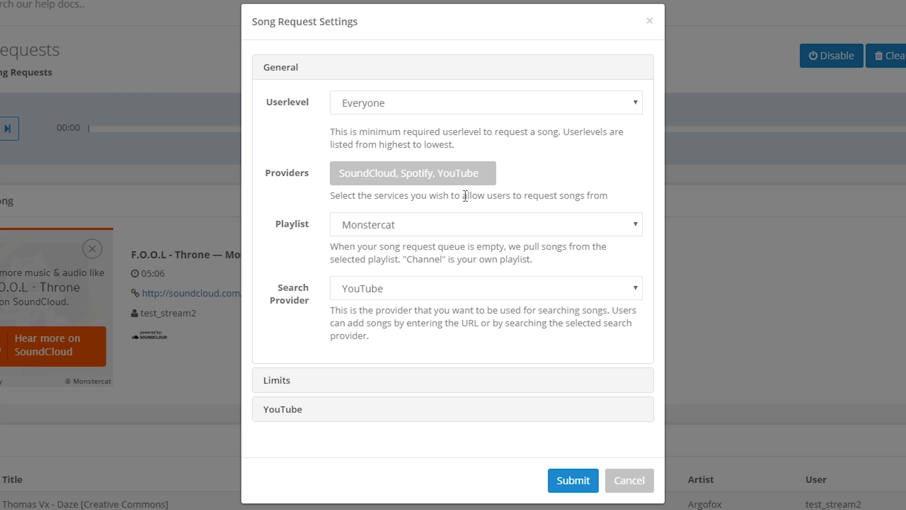
{"action": "left_click", "coordinate": [243, 244]}
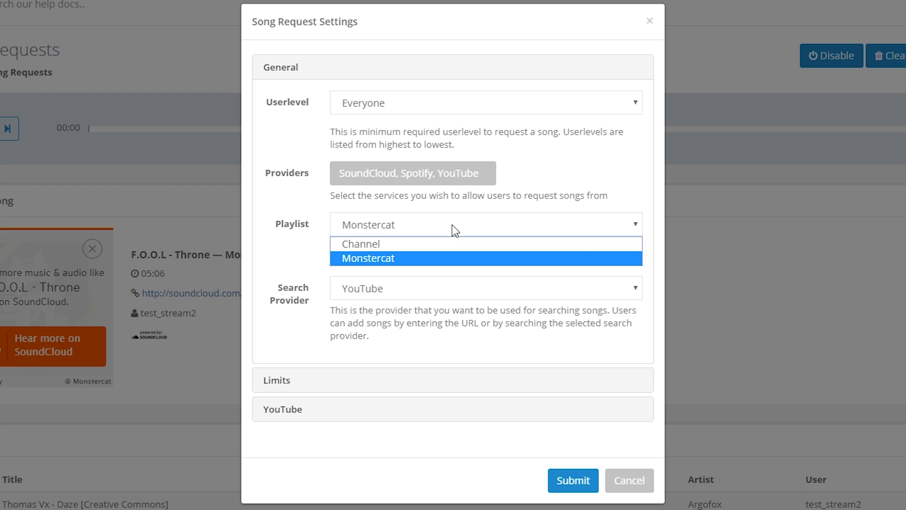
{"action": "left_click", "coordinate": [427, 244]}
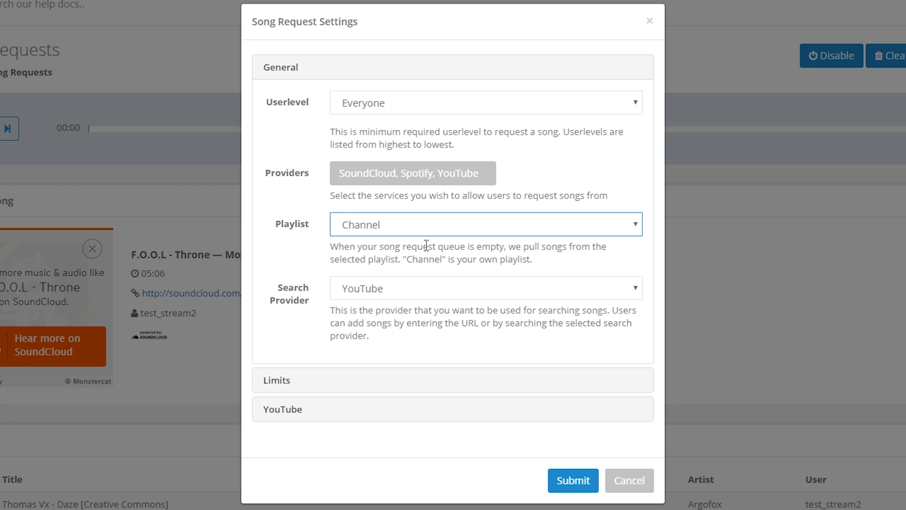
{"action": "left_click", "coordinate": [573, 482]}
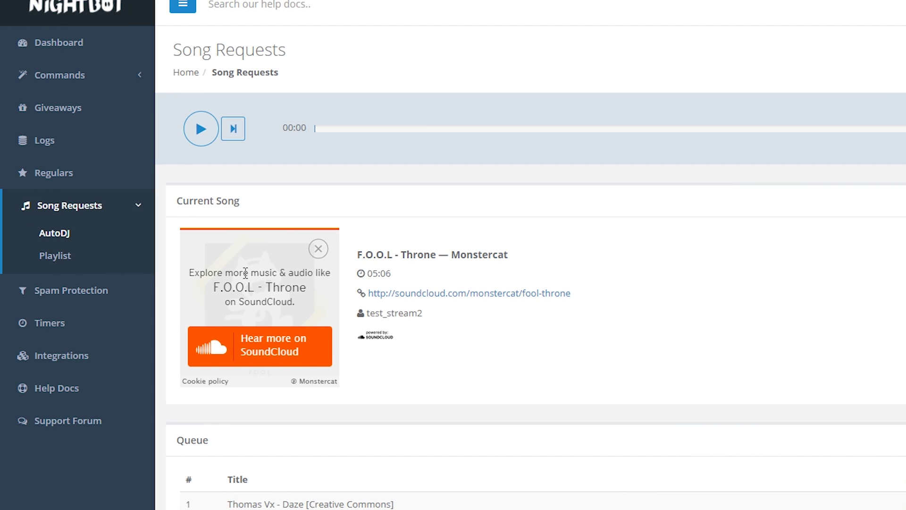
Import the pasted Spotify playlist link into the Channel Playlist, adding 43 songs
{"action": "left_click", "coordinate": [59, 260]}
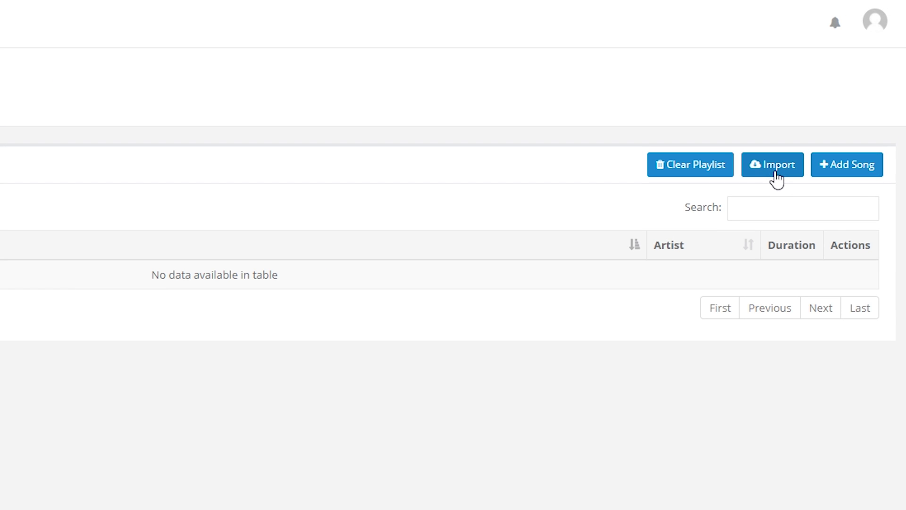
{"action": "left_click", "coordinate": [776, 174]}
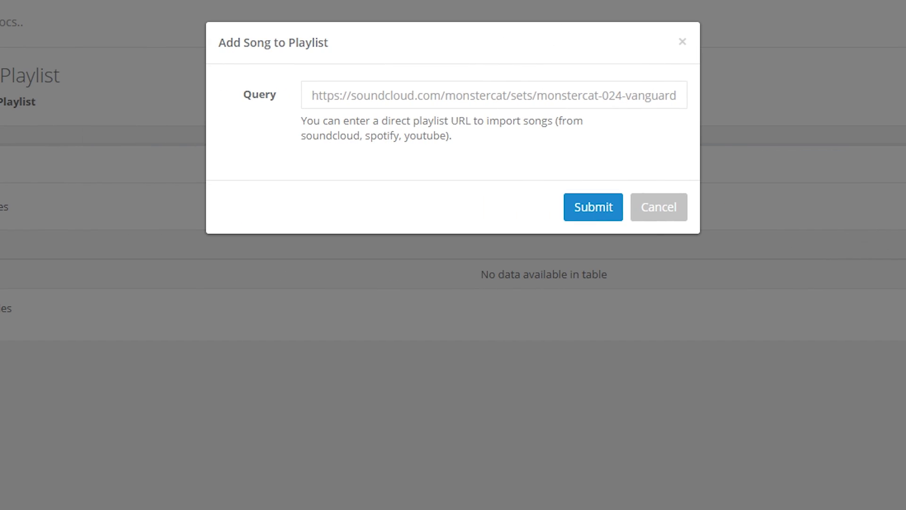
{"action": "left_click", "coordinate": [418, 95]}
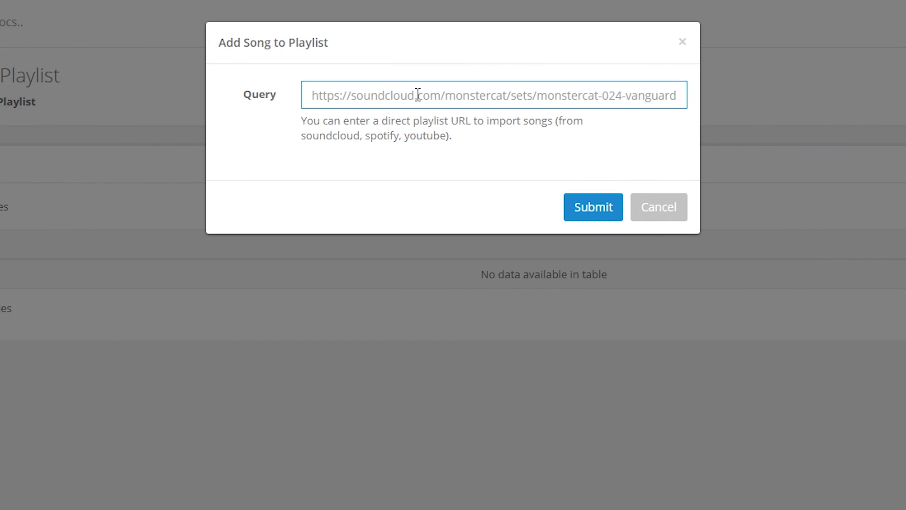
{"action": "type", "text": "https://open.spotify.com/user/suicidesheepify/playlist/1xNWydoMmAR210KeHUNdbw"}
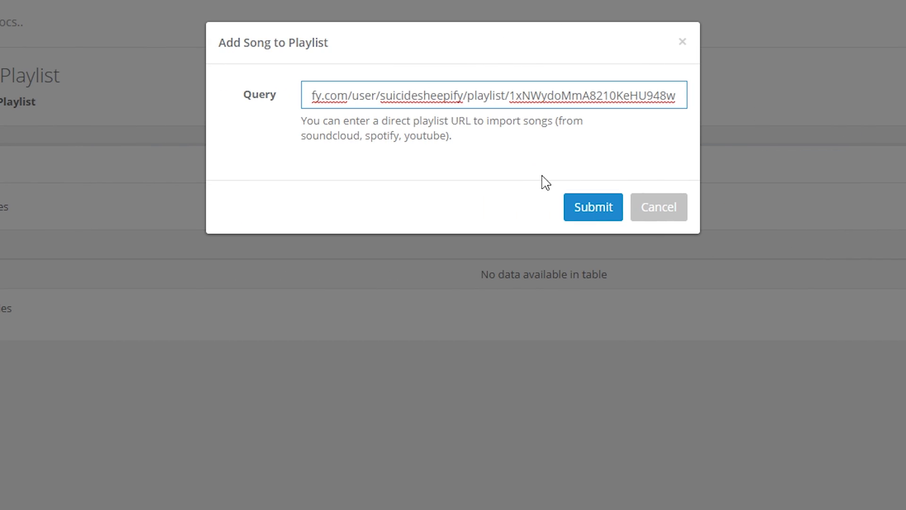
{"action": "left_click", "coordinate": [585, 206]}
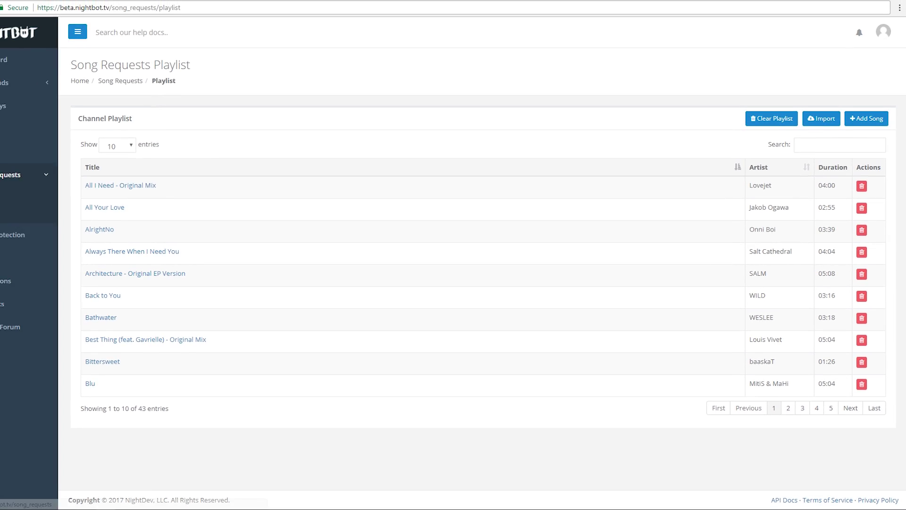
Open the AutoDJ page, showing F.O.O.L - Throne playing with Channel Playlist tracks queued
{"action": "left_click", "coordinate": [37, 198]}
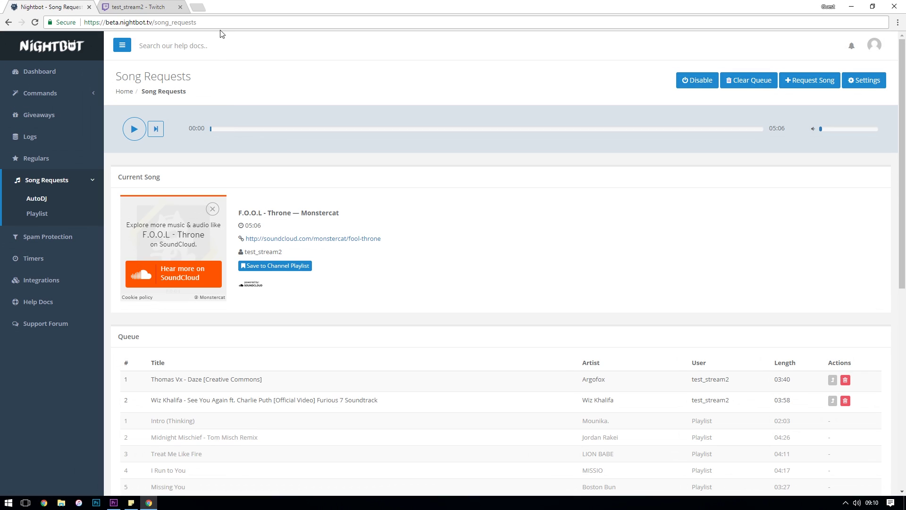
Download Windows v0.1.0 from docs.nightbot.tv/app-beta and run the installer past the security warning
{"action": "left_click", "coordinate": [222, 22]}
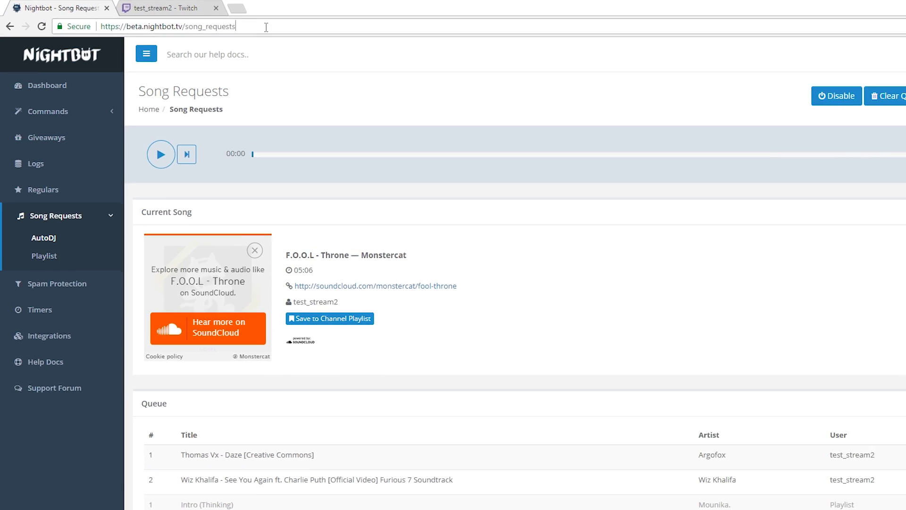
{"action": "type", "text": "https://docs.nightbot.tv/app-beta"}
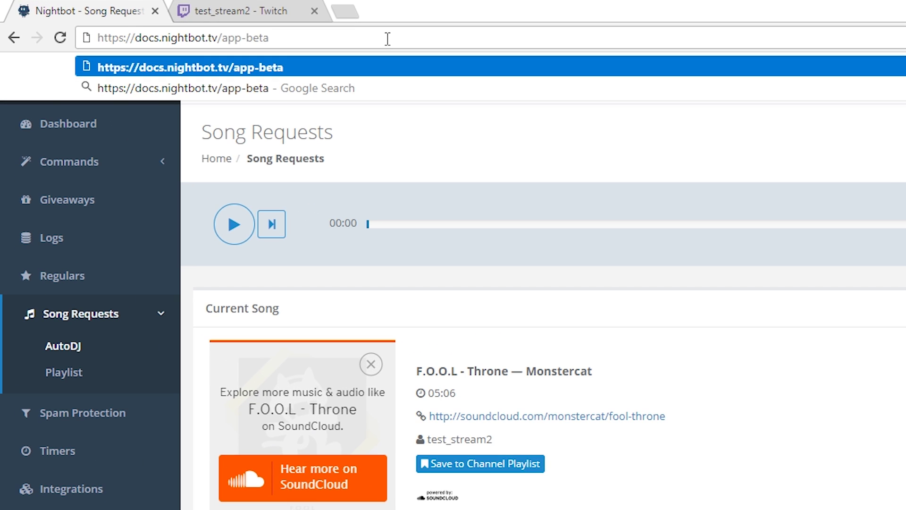
{"action": "key", "text": "Return"}
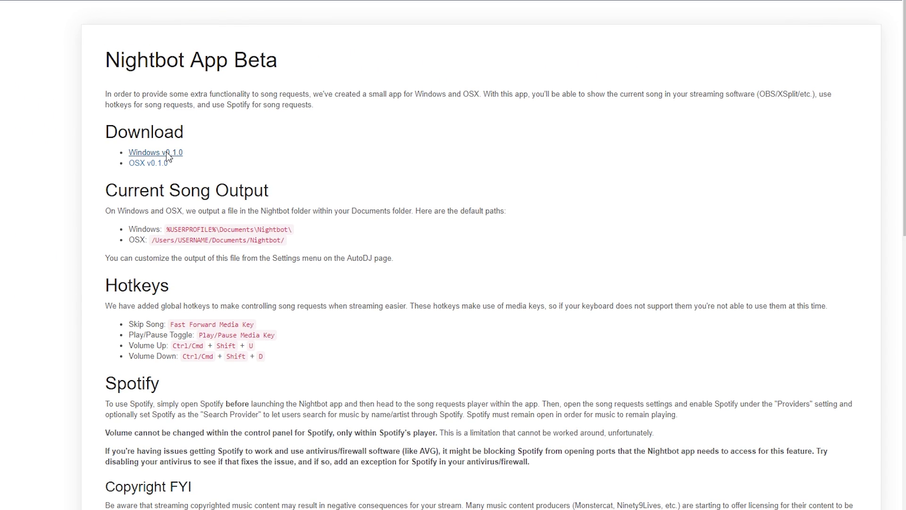
{"action": "left_click", "coordinate": [166, 153]}
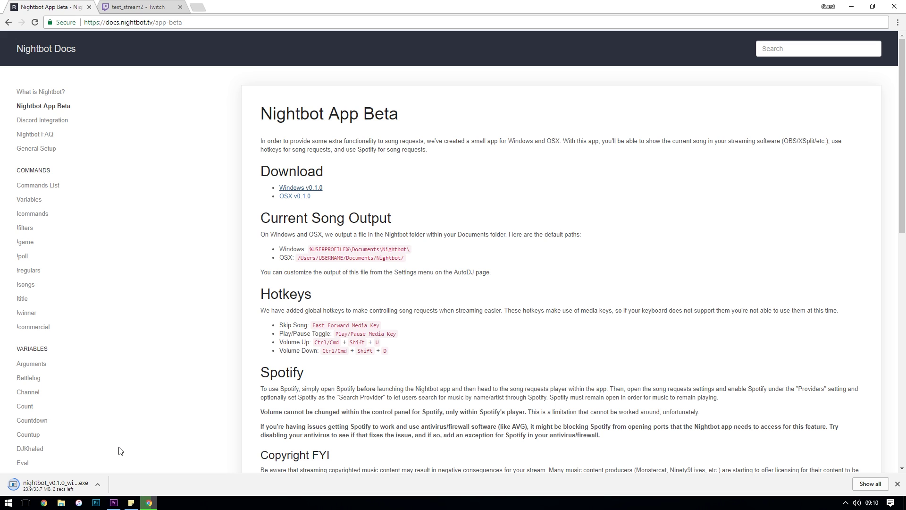
{"action": "left_click", "coordinate": [90, 477]}
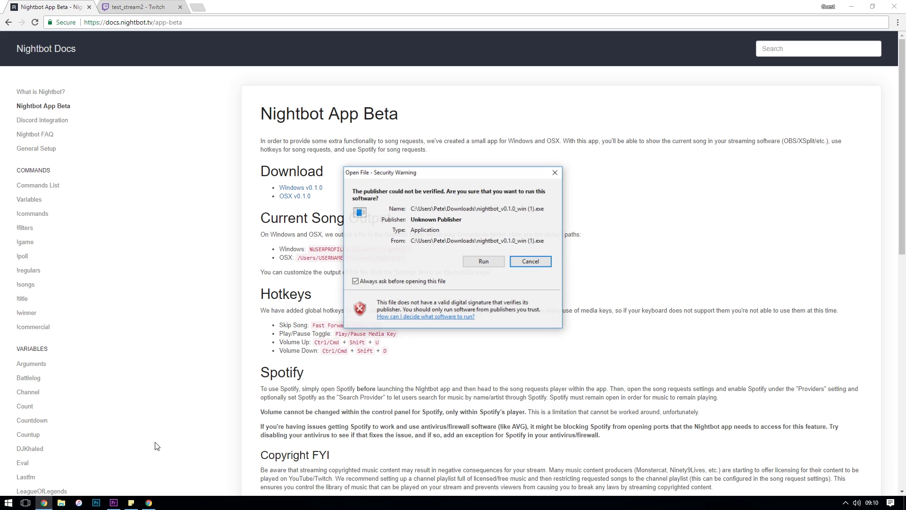
{"action": "left_click", "coordinate": [482, 262]}
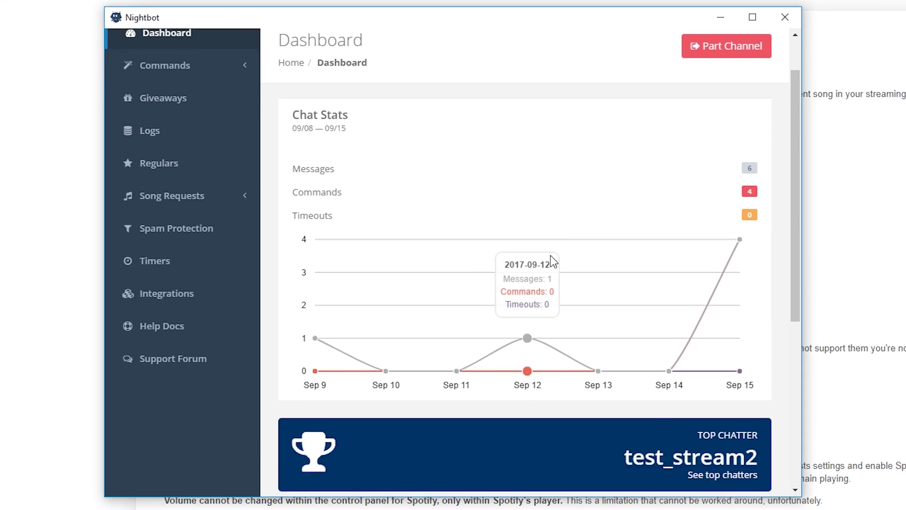
Open AutoDJ under Song Requests in the desktop app and load F.O.O.L - Throne with Play, then Pause
{"action": "scroll", "coordinate": [542, 259], "scroll_direction": "down", "scroll_amount": 4}
{"action": "scroll", "coordinate": [506, 293], "scroll_direction": "up", "scroll_amount": 5}
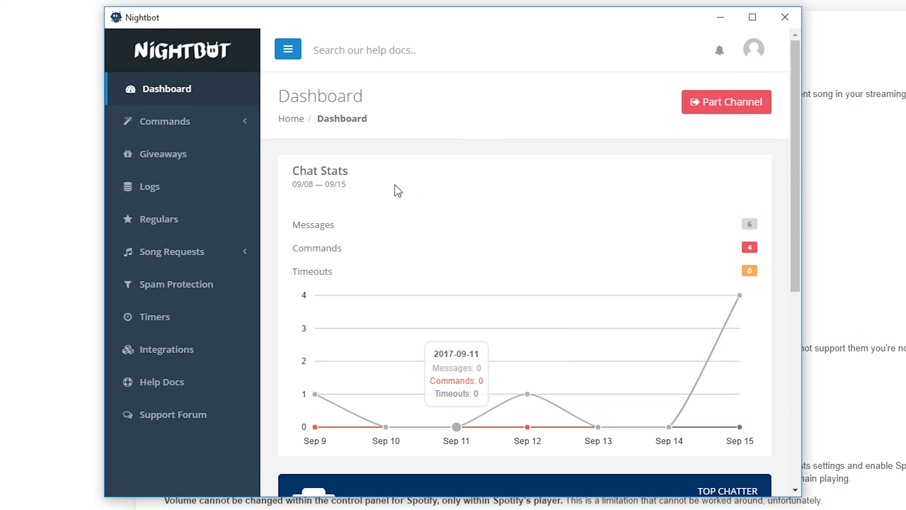
{"action": "left_click", "coordinate": [192, 255]}
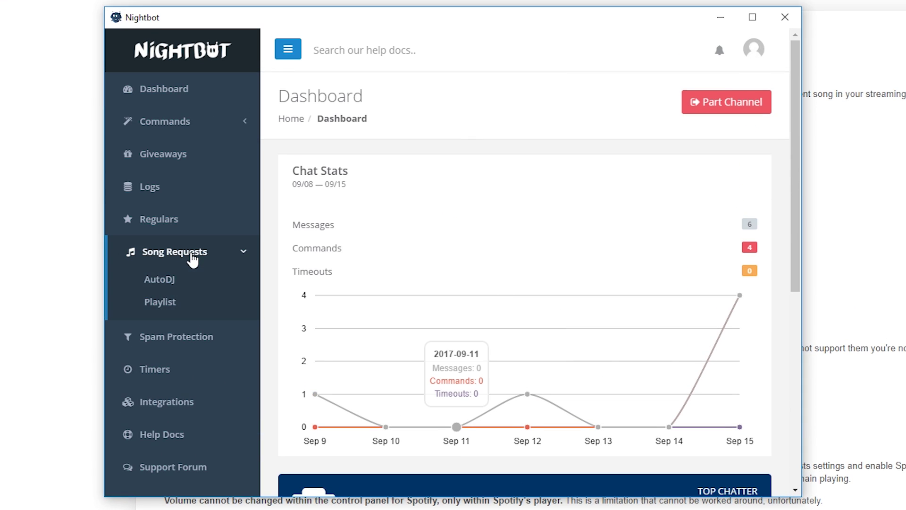
{"action": "left_click", "coordinate": [171, 283]}
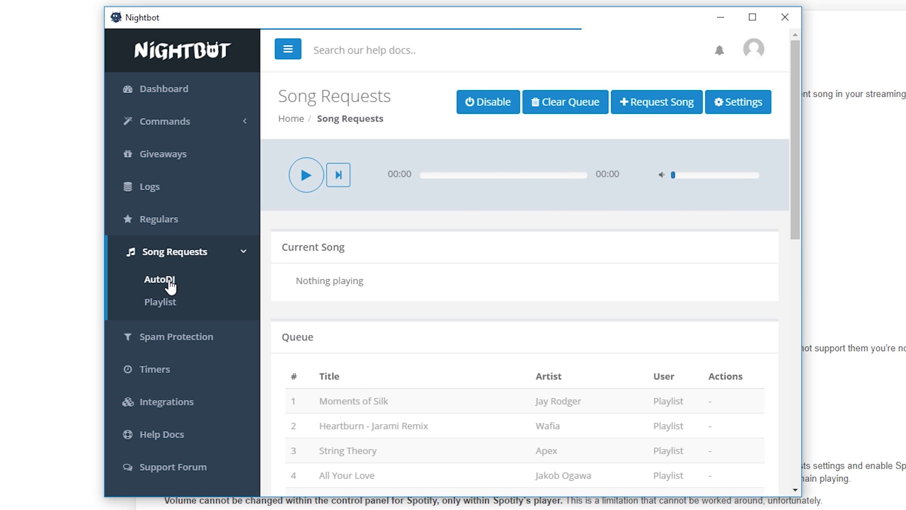
{"action": "left_click", "coordinate": [309, 187]}
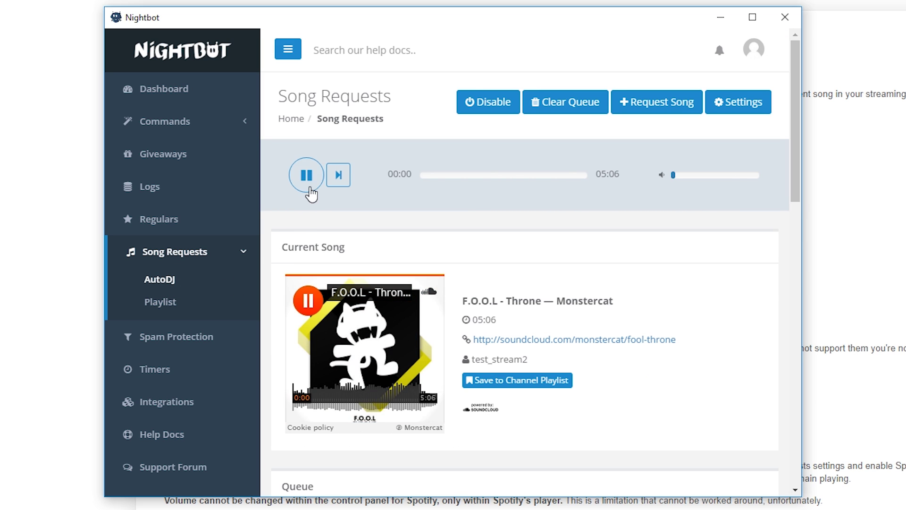
{"action": "left_click", "coordinate": [311, 191]}
Try {{artist}} in the text file format, revert to {{title}} - Requested by: {{user}}, then resume playback
{"action": "left_click", "coordinate": [739, 108]}
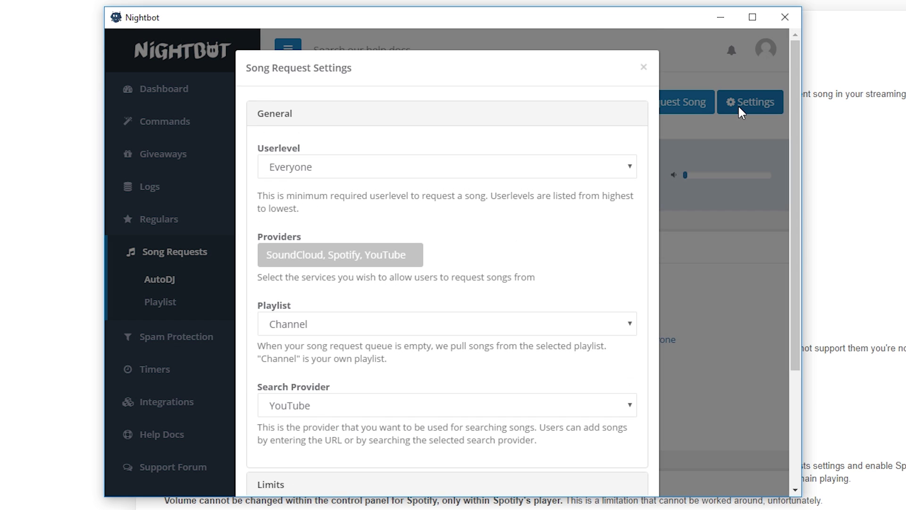
{"action": "scroll", "coordinate": [467, 260], "scroll_direction": "down", "scroll_amount": 5}
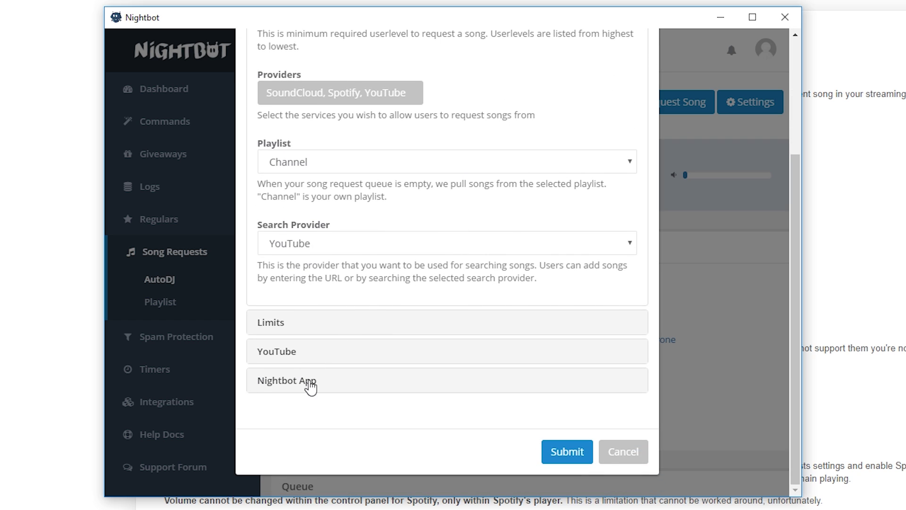
{"action": "left_click", "coordinate": [318, 383]}
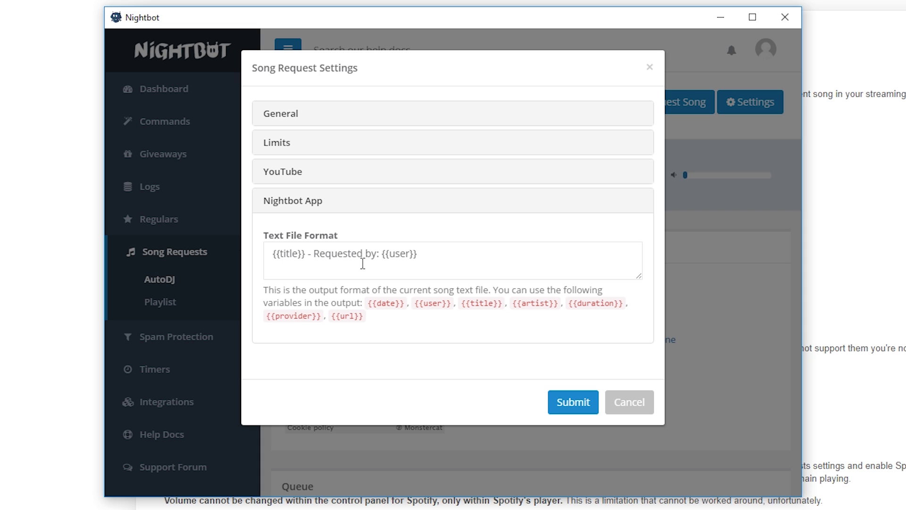
{"action": "left_click_drag", "start_coordinate": [272, 255], "coordinate": [307, 254]}
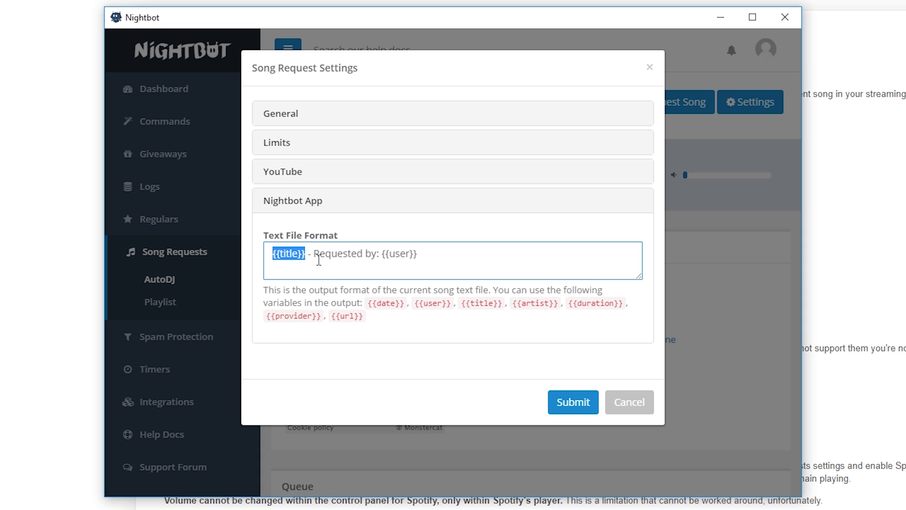
{"action": "left_click_drag", "start_coordinate": [420, 255], "coordinate": [316, 257]}
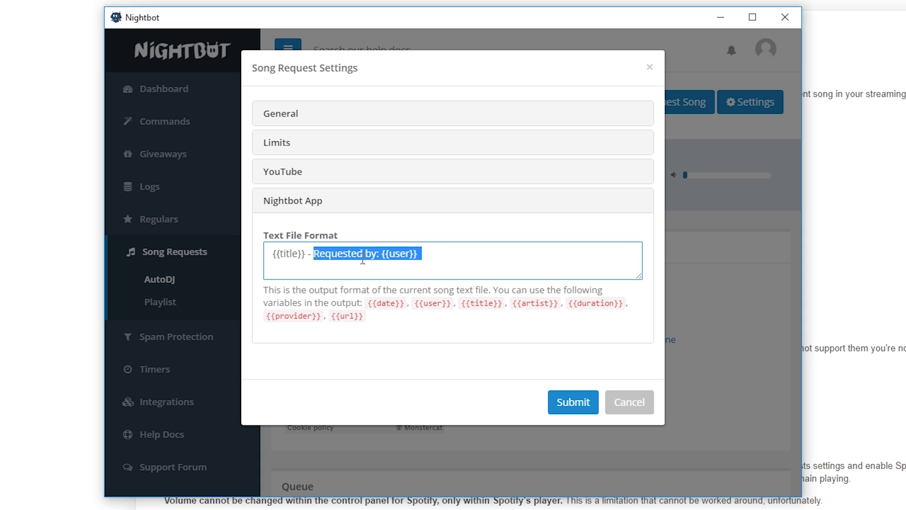
{"action": "left_click", "coordinate": [425, 253]}
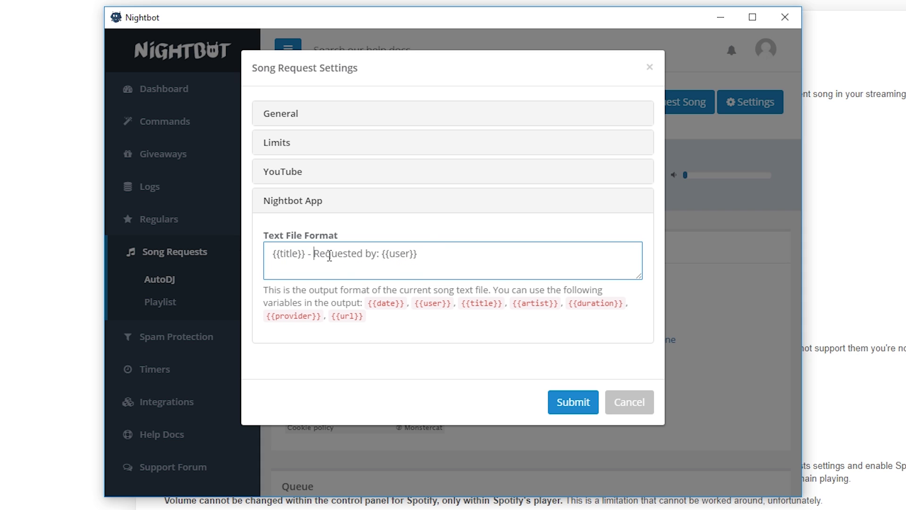
{"action": "type", "text": "{{artist"}
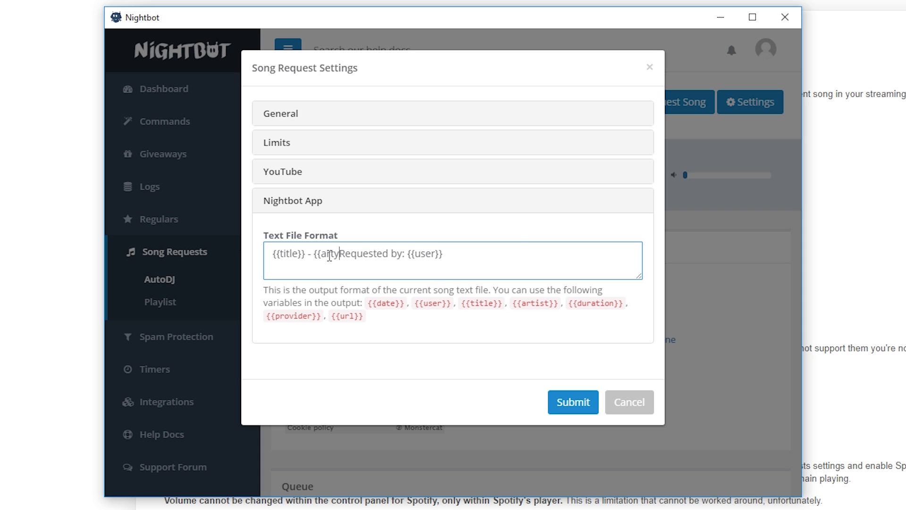
{"action": "type", "text": "}}"}
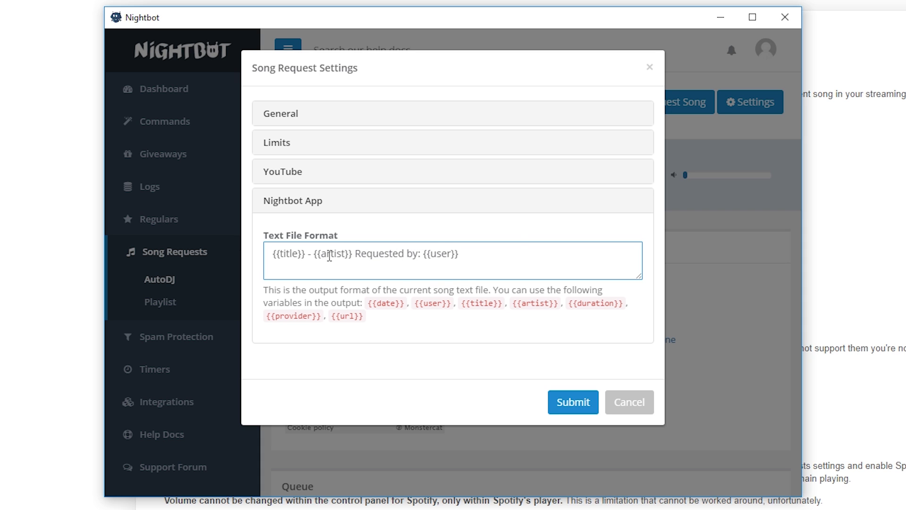
{"action": "left_click_drag", "start_coordinate": [352, 255], "coordinate": [315, 256]}
{"action": "key", "text": "BackSpace"}
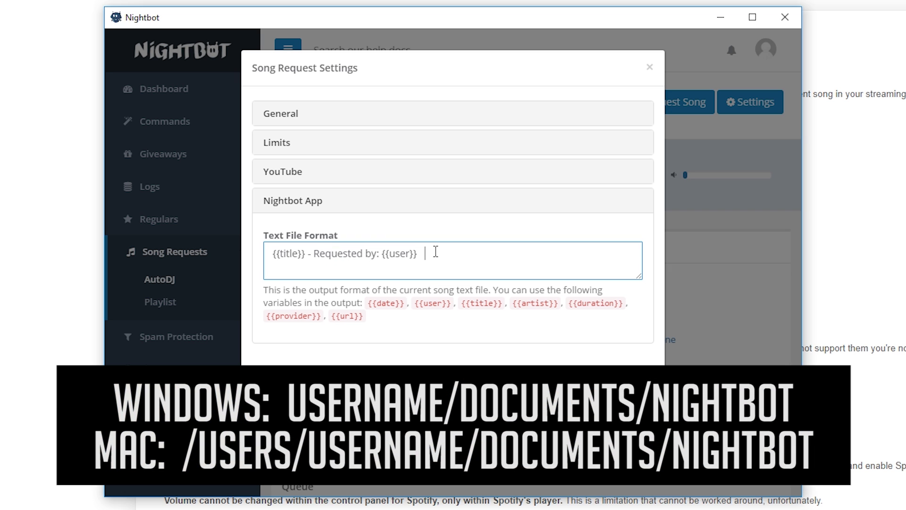
{"action": "left_click", "coordinate": [582, 388]}
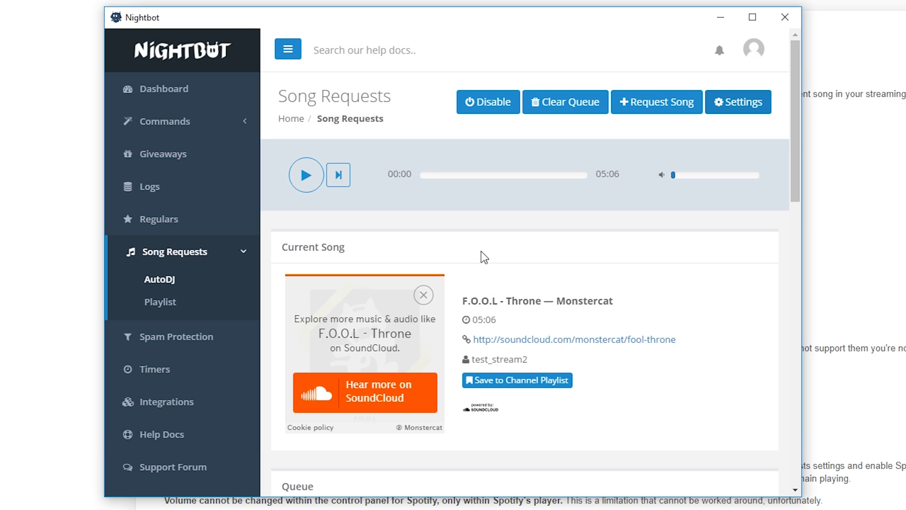
{"action": "left_click", "coordinate": [306, 181]}
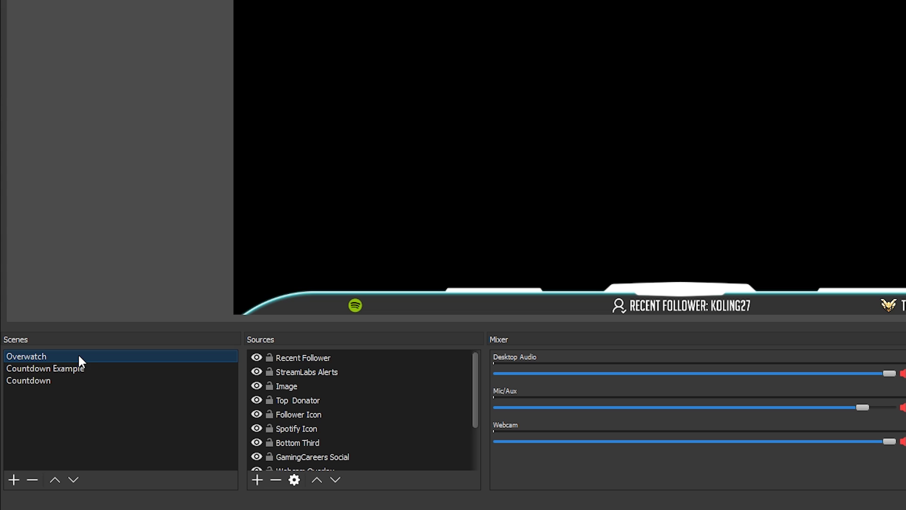
Add a Text (GDI+) source to the Overwatch scene, naming it Music Scroller
{"action": "left_click", "coordinate": [257, 478]}
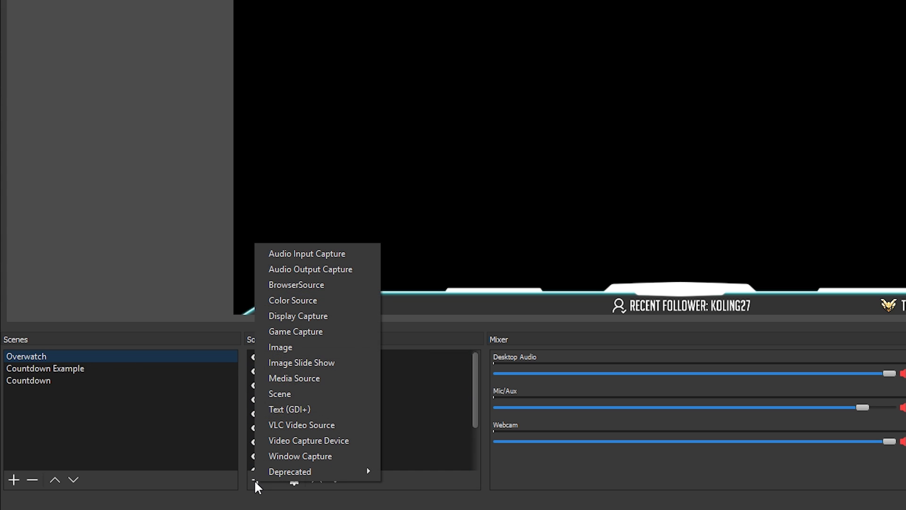
{"action": "left_click", "coordinate": [302, 409]}
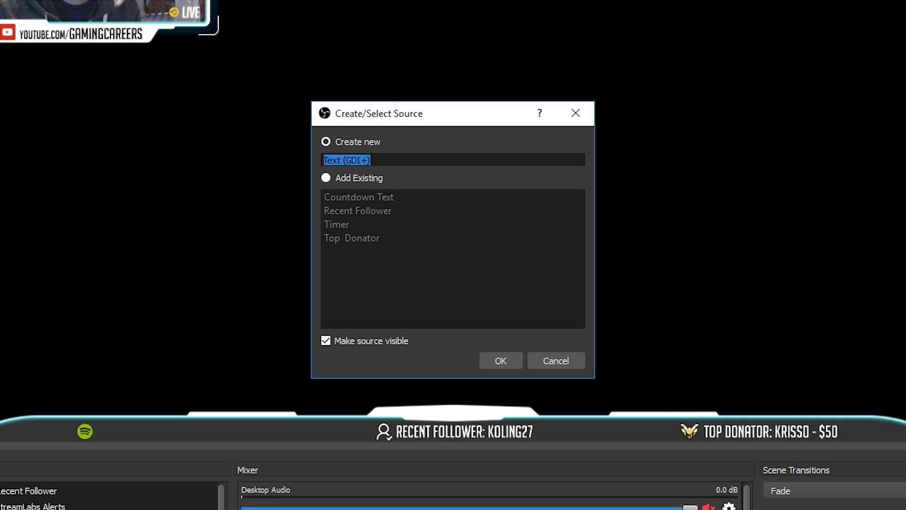
{"action": "type", "text": "Music Scr"}
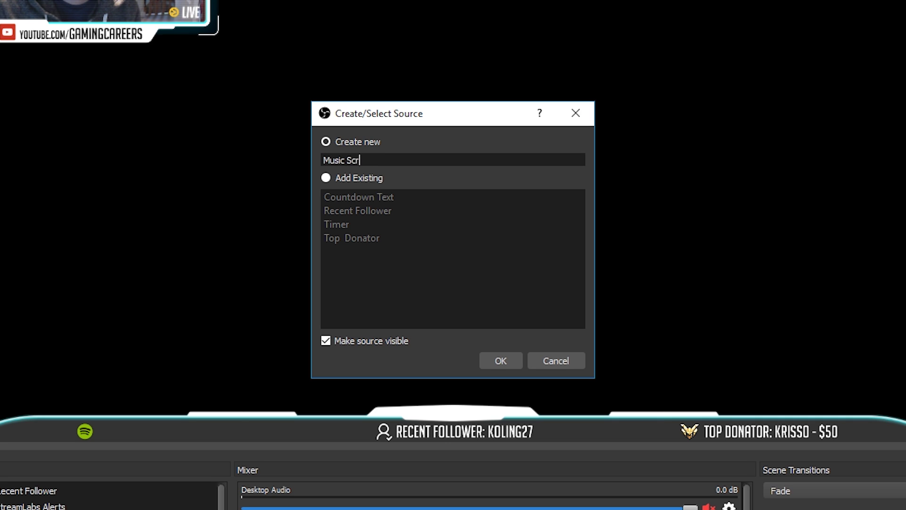
{"action": "type", "text": "oller"}
Make Music Scroller read its text from Documents/Nightbot/current_song.txt
{"action": "key", "text": "Return"}
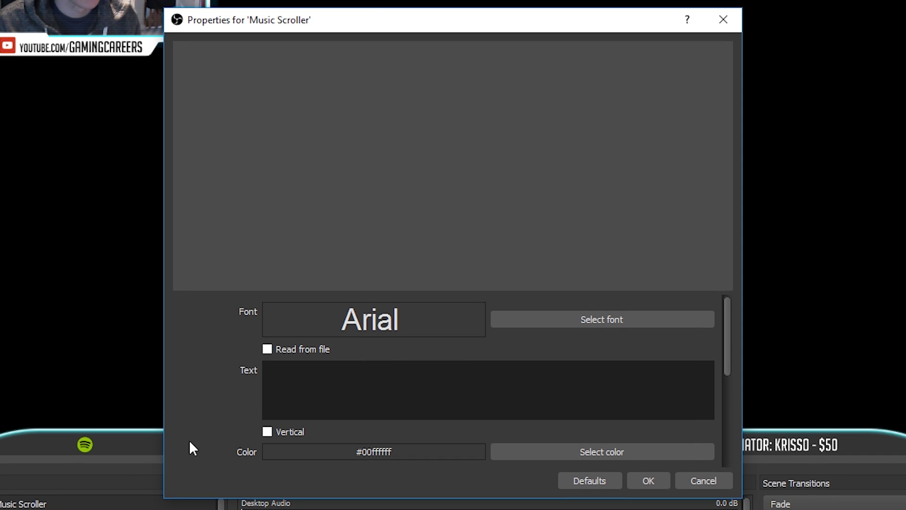
{"action": "left_click", "coordinate": [267, 349]}
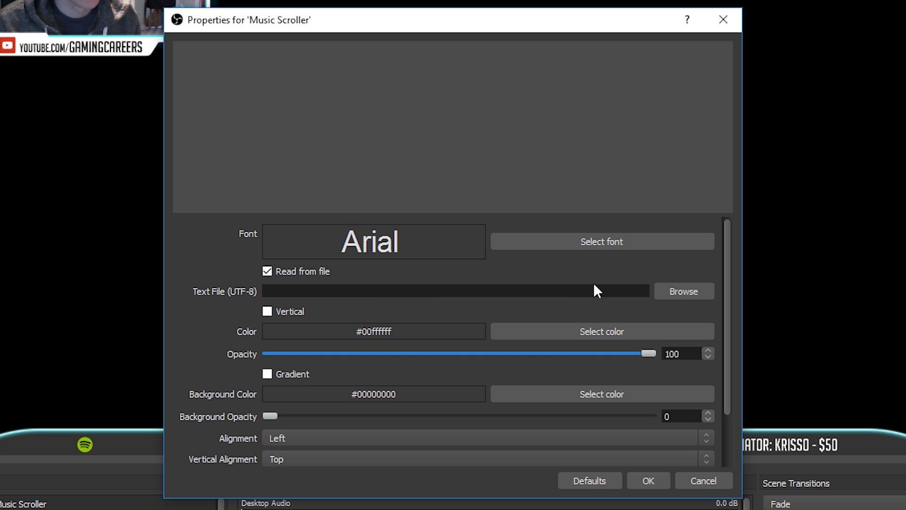
{"action": "left_click", "coordinate": [671, 290]}
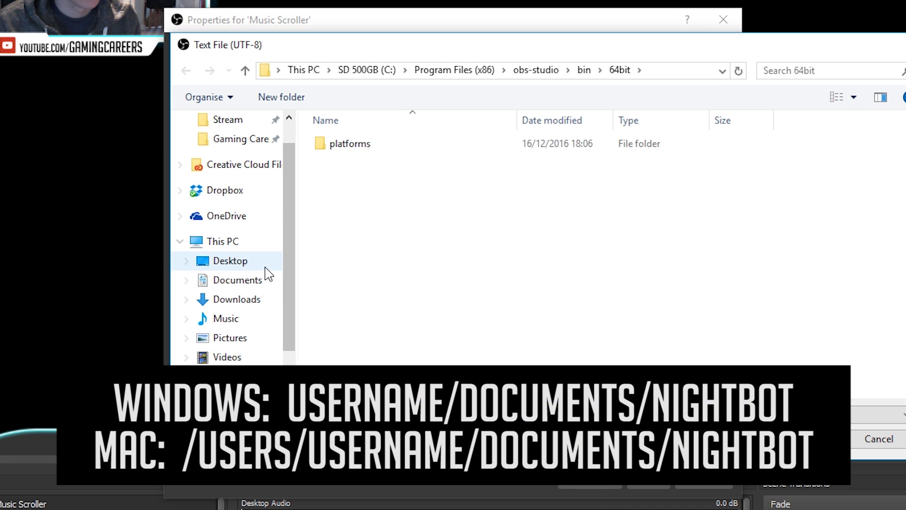
{"action": "left_click", "coordinate": [253, 283]}
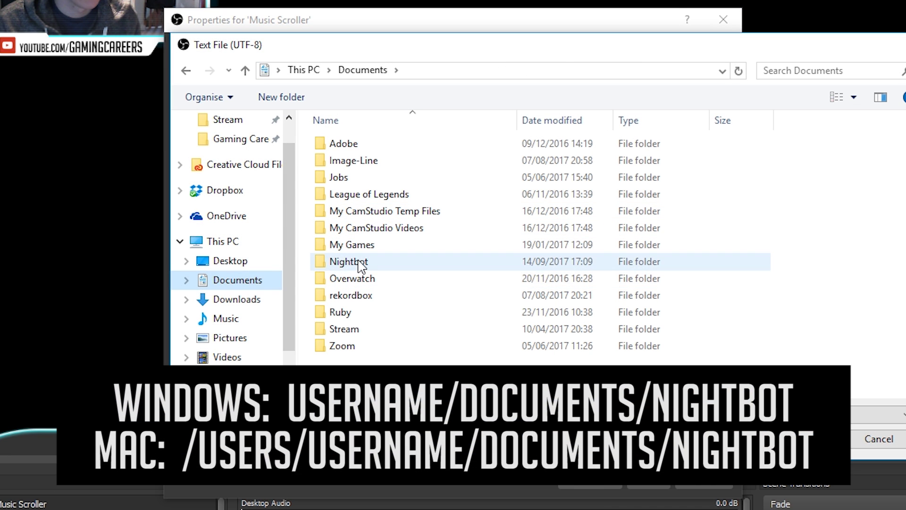
{"action": "double_click", "coordinate": [360, 259]}
{"action": "left_click", "coordinate": [349, 149]}
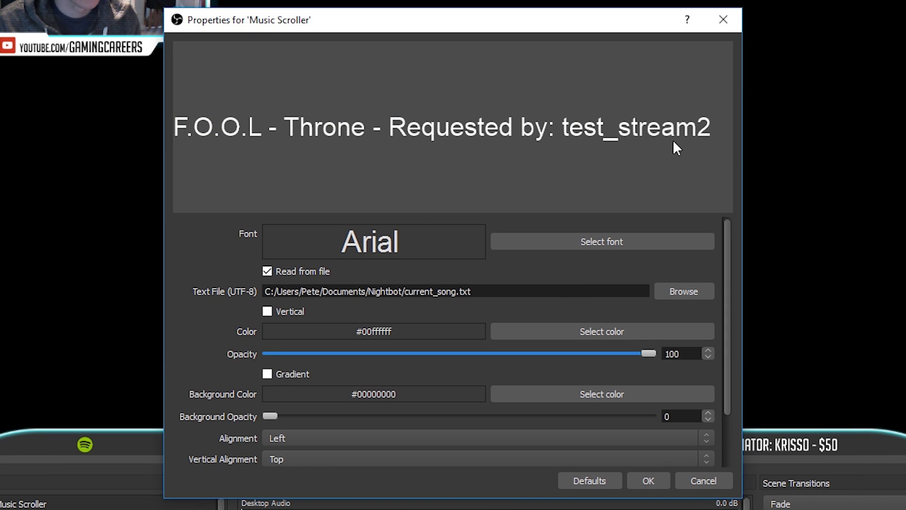
Set the Music Scroller text font to BigNoodleTitling
{"action": "left_click", "coordinate": [594, 242]}
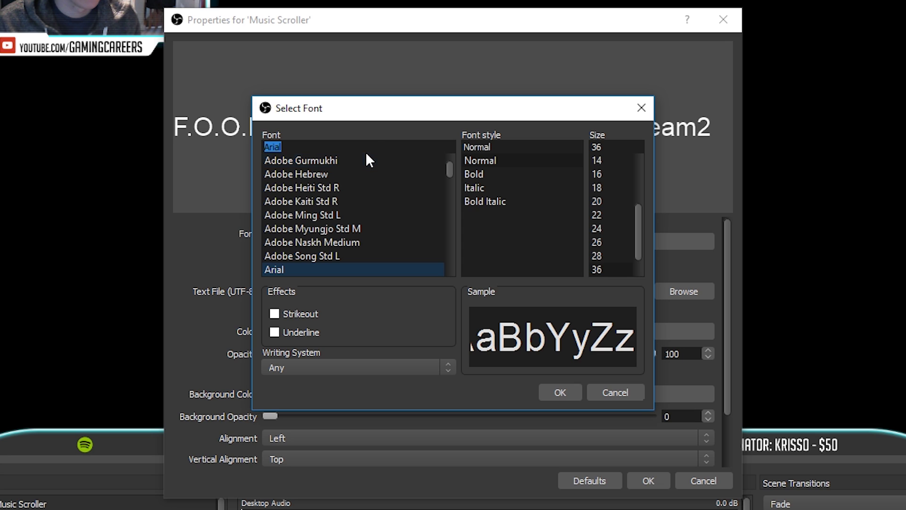
{"action": "key", "text": "Down"}
{"action": "key", "text": "Down"}
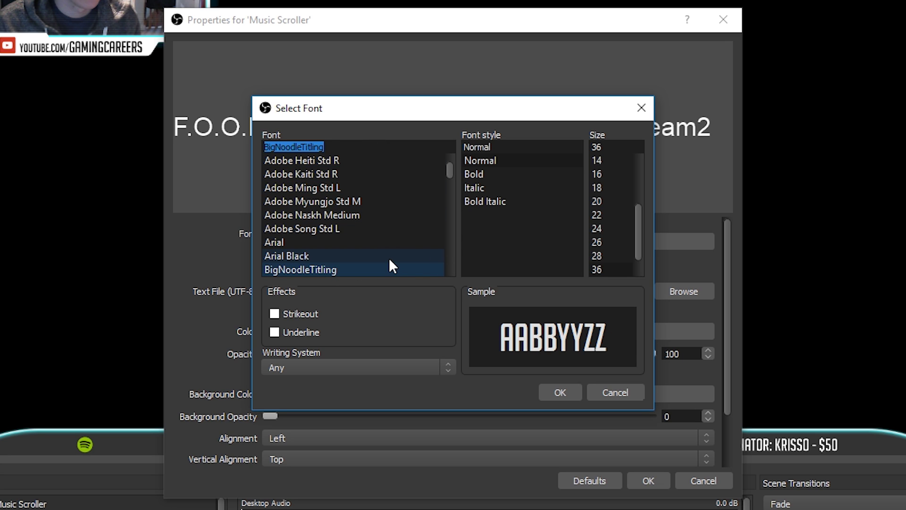
{"action": "left_click", "coordinate": [562, 393]}
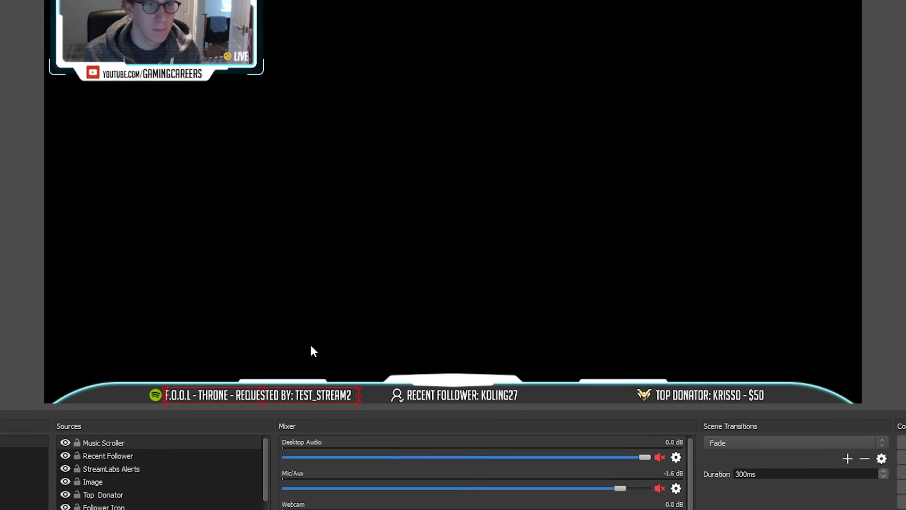
Add a Scroll filter to the Music Scroller source
{"action": "left_click", "coordinate": [305, 281]}
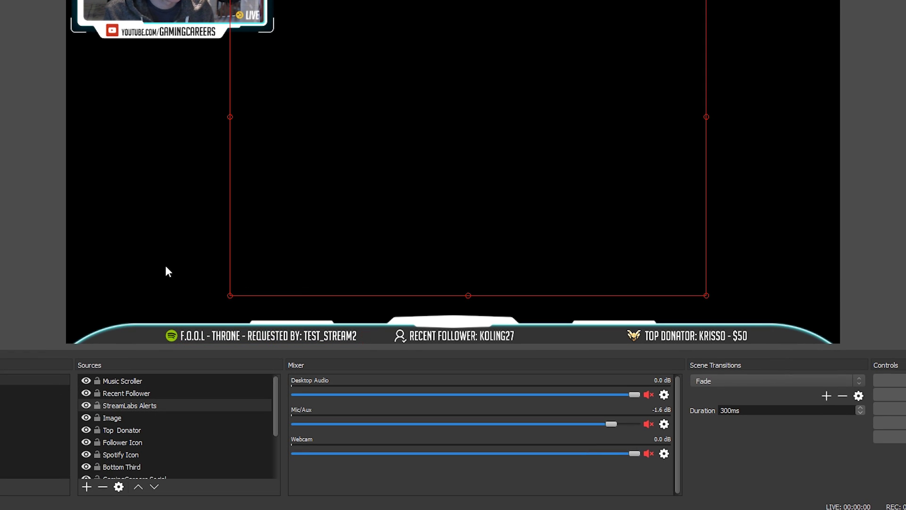
{"action": "left_click", "coordinate": [176, 298]}
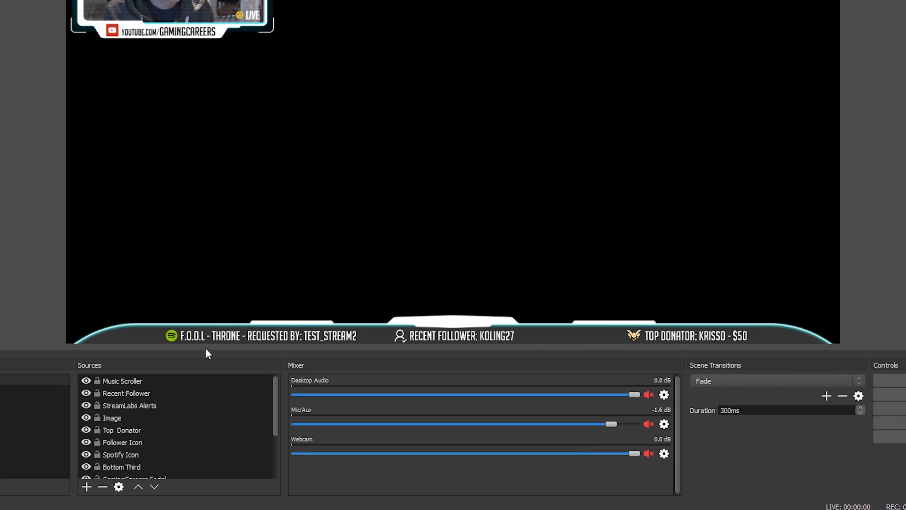
{"action": "right_click", "coordinate": [117, 379]}
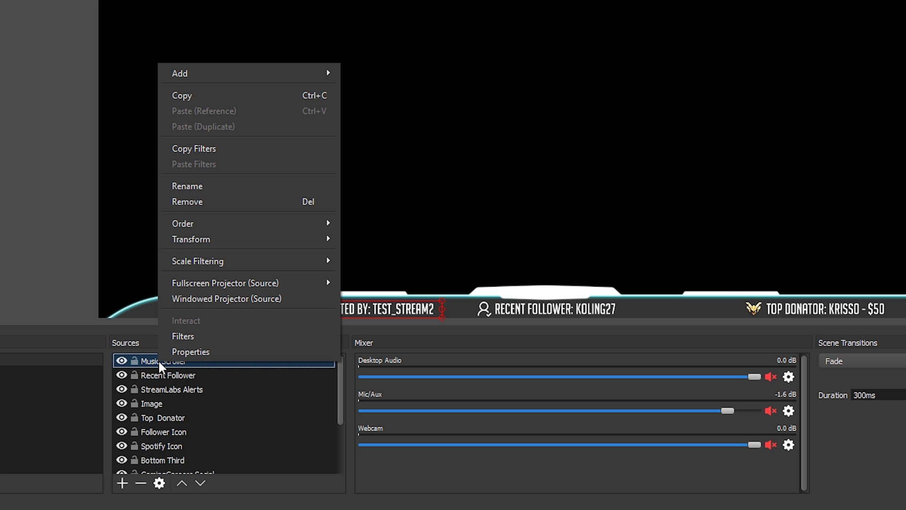
{"action": "left_click", "coordinate": [182, 336]}
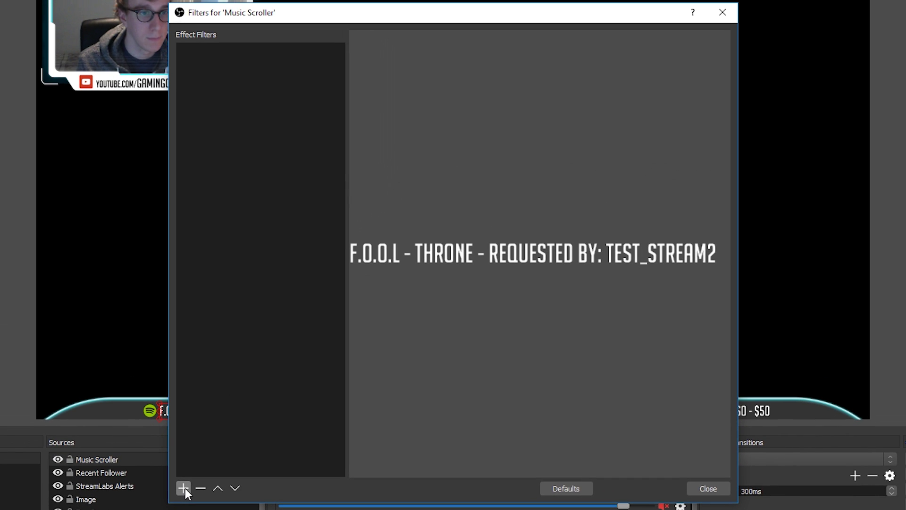
{"action": "left_click", "coordinate": [256, 392]}
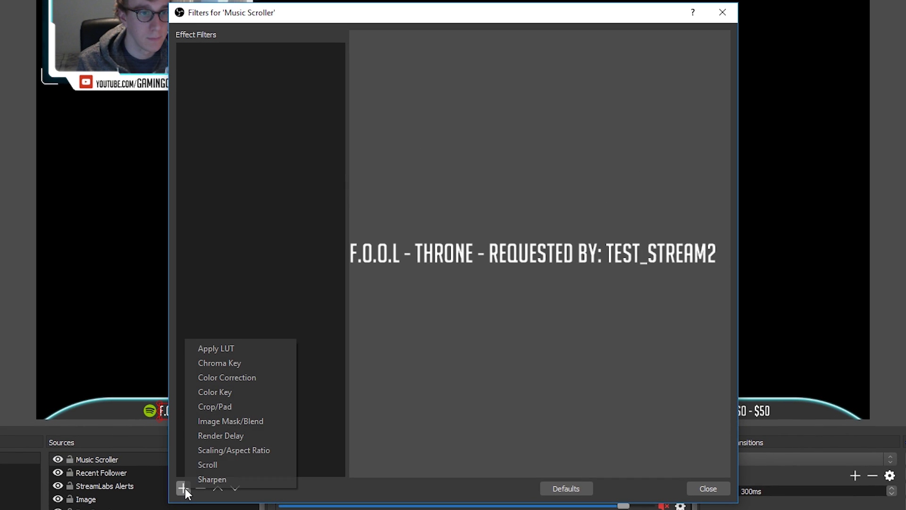
{"action": "left_click", "coordinate": [211, 465]}
{"action": "left_click", "coordinate": [426, 282]}
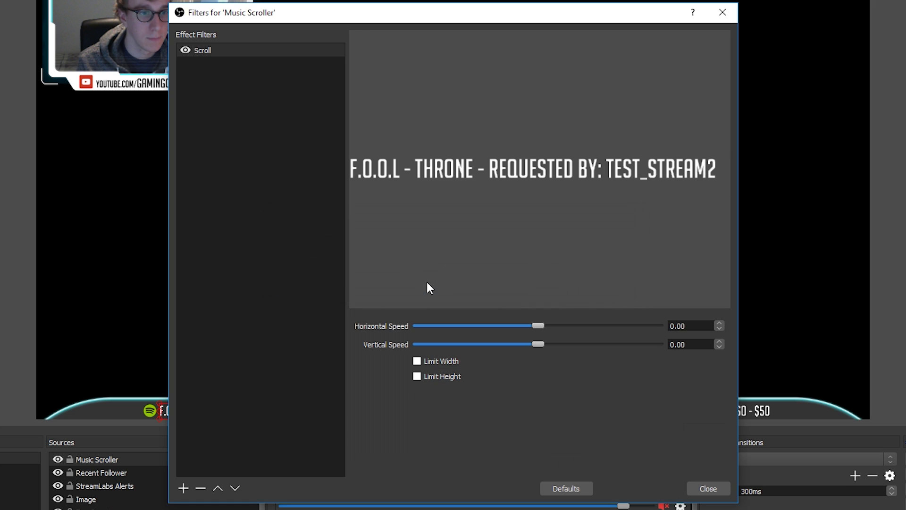
Set the Scroll filter's horizontal speed to 31 and limit its width to 500
{"action": "left_click_drag", "start_coordinate": [537, 325], "coordinate": [543, 325]}
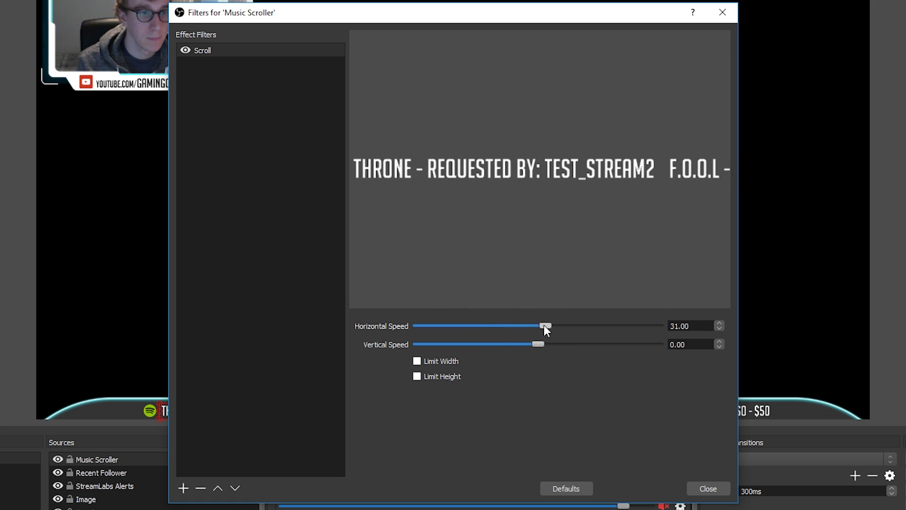
{"action": "left_click", "coordinate": [417, 361]}
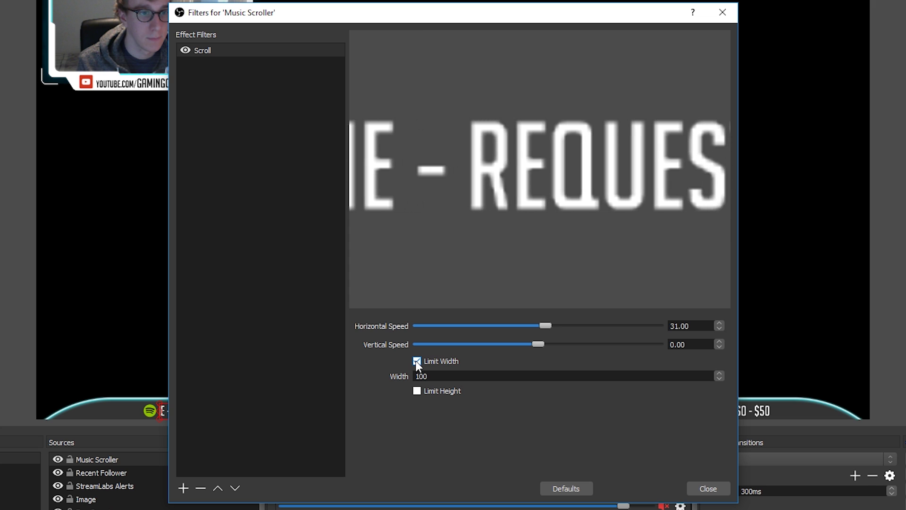
{"action": "left_click_drag", "start_coordinate": [481, 376], "coordinate": [374, 376]}
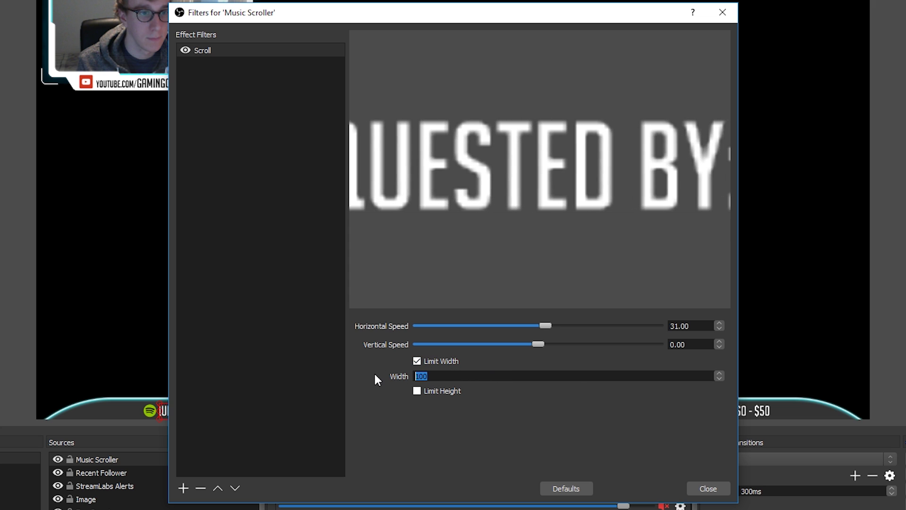
{"action": "type", "text": "500"}
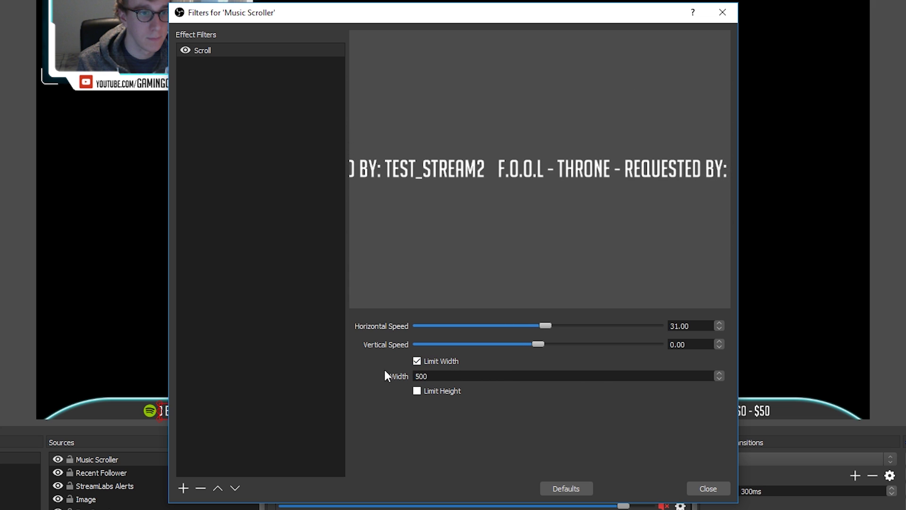
{"action": "left_click", "coordinate": [697, 486]}
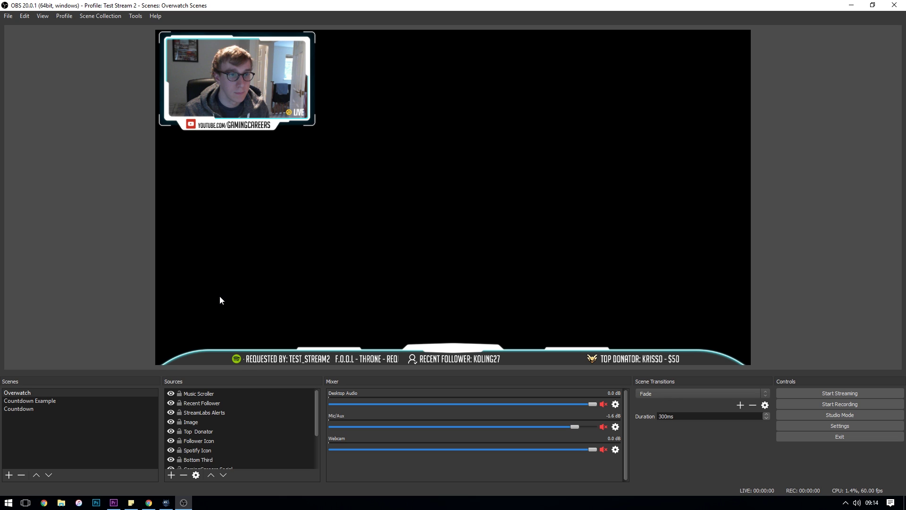
Review the App Beta docs' Spotify note: open Spotify before launching the Nightbot app
{"action": "left_click", "coordinate": [149, 502]}
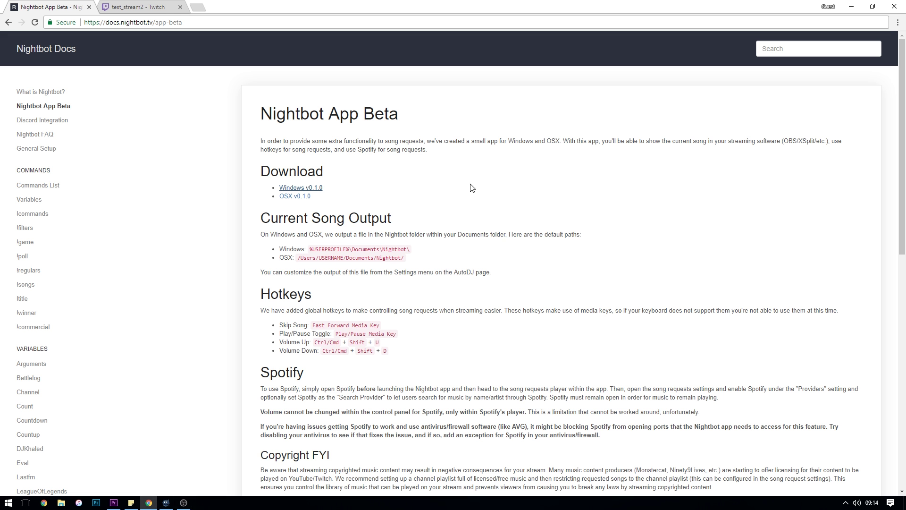
{"action": "scroll", "coordinate": [452, 288], "scroll_direction": "down", "scroll_amount": 3}
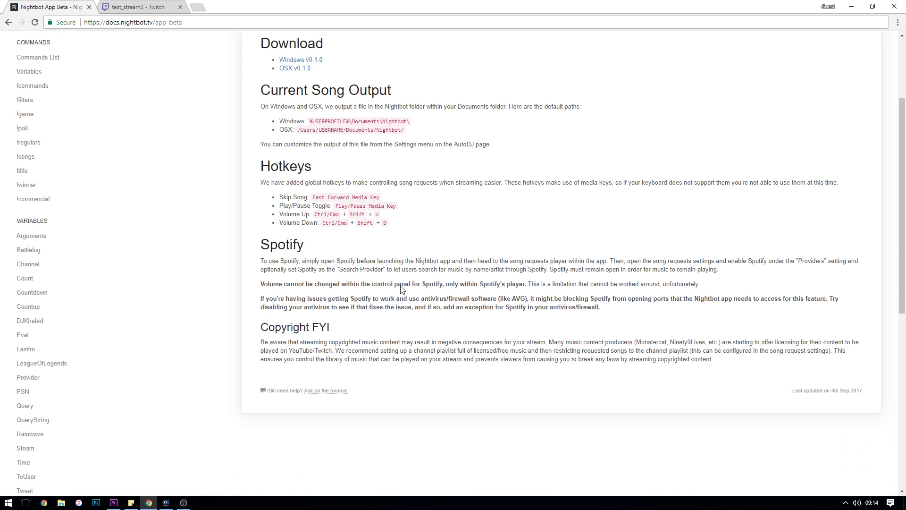
{"action": "left_click_drag", "start_coordinate": [261, 230], "coordinate": [620, 295]}
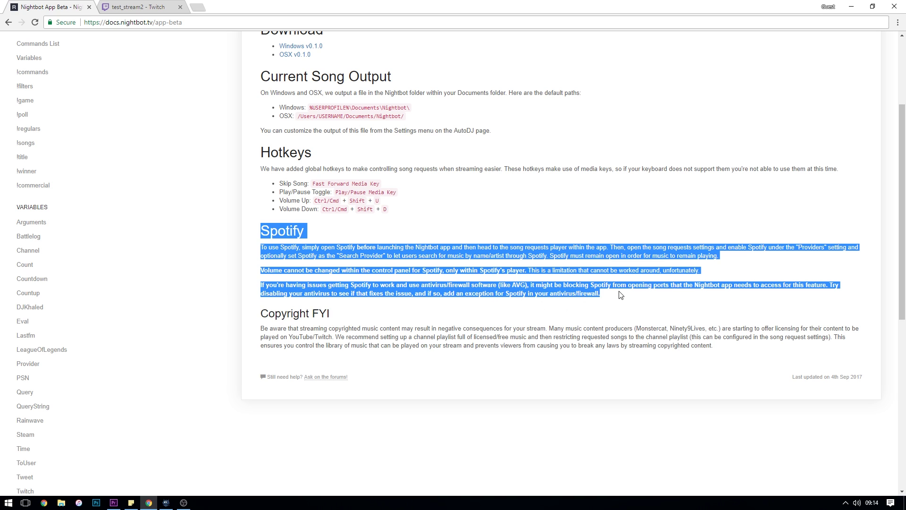
{"action": "left_click", "coordinate": [619, 298]}
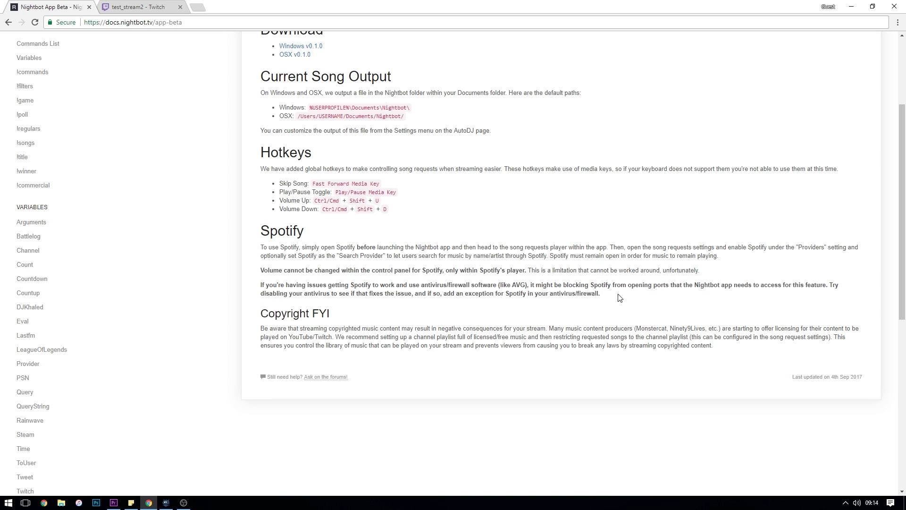
{"action": "scroll", "coordinate": [599, 280], "scroll_direction": "up", "scroll_amount": 2}
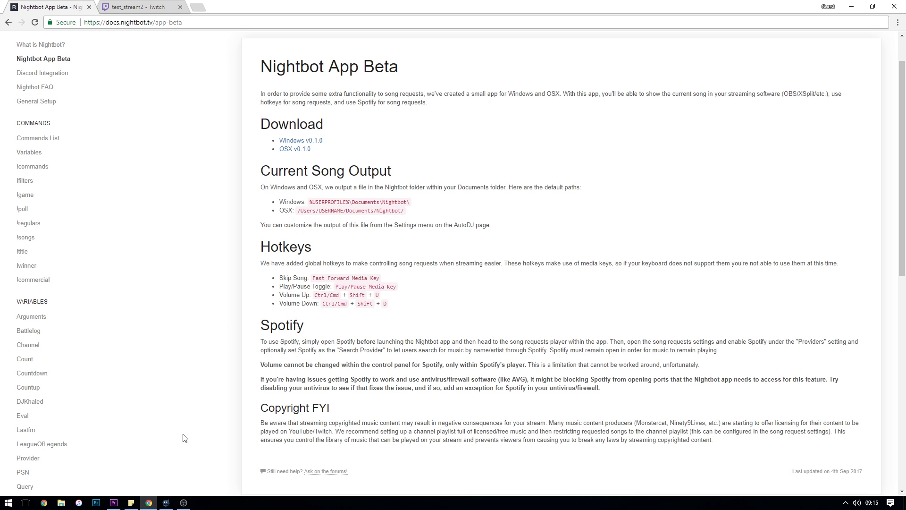
Bring the Nightbot app's Song Requests window, playing F.O.O.L - Throne, to the front
{"action": "left_click", "coordinate": [165, 502]}
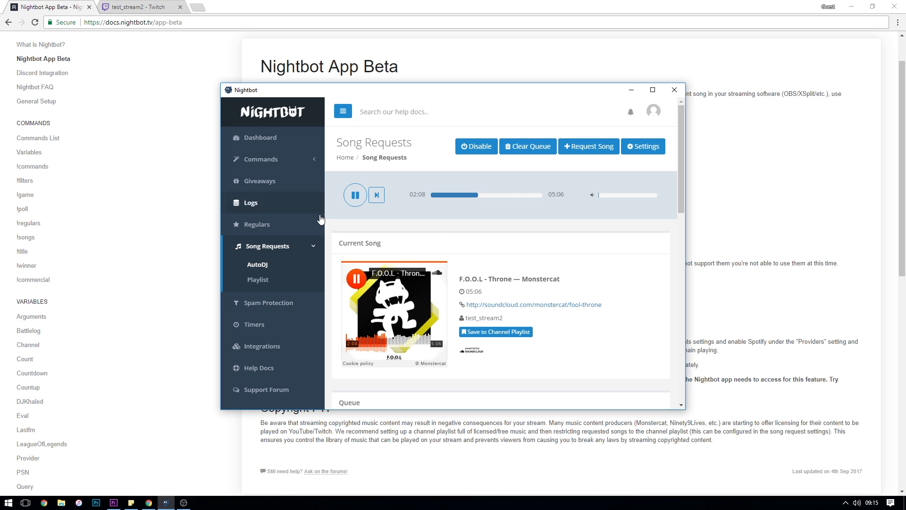